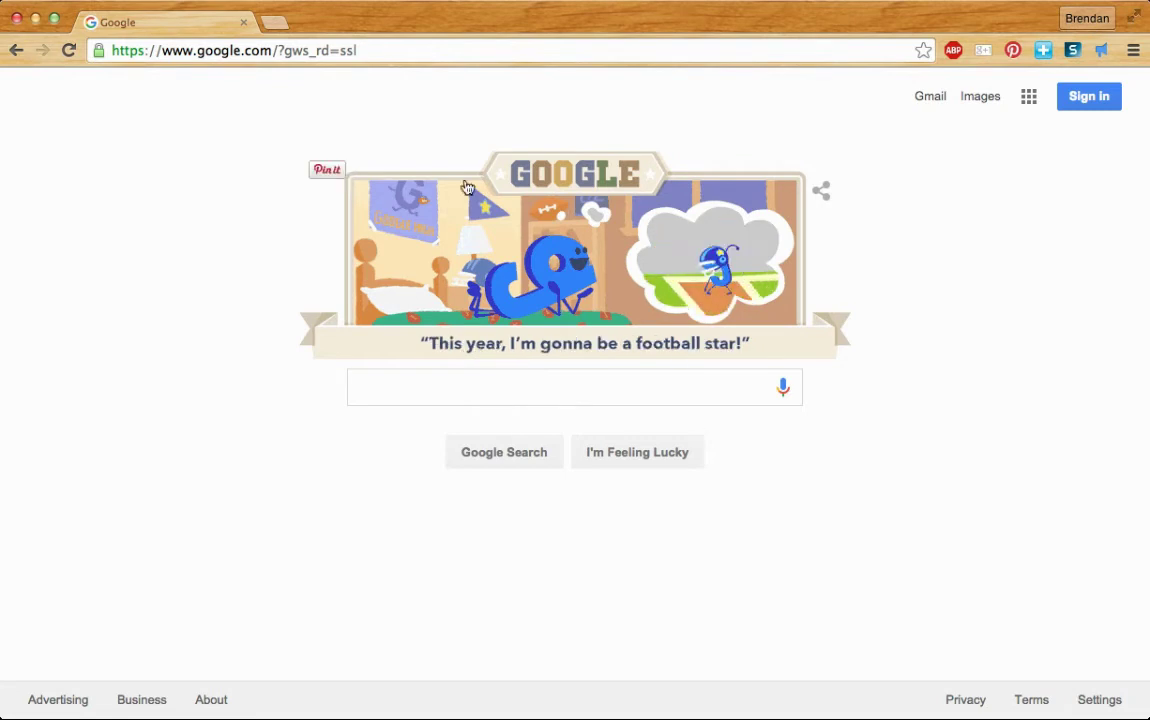
- Search Google for 'khan academy' and open the official khanacademy.org home page
left_click(378, 48)
type("khan academy")
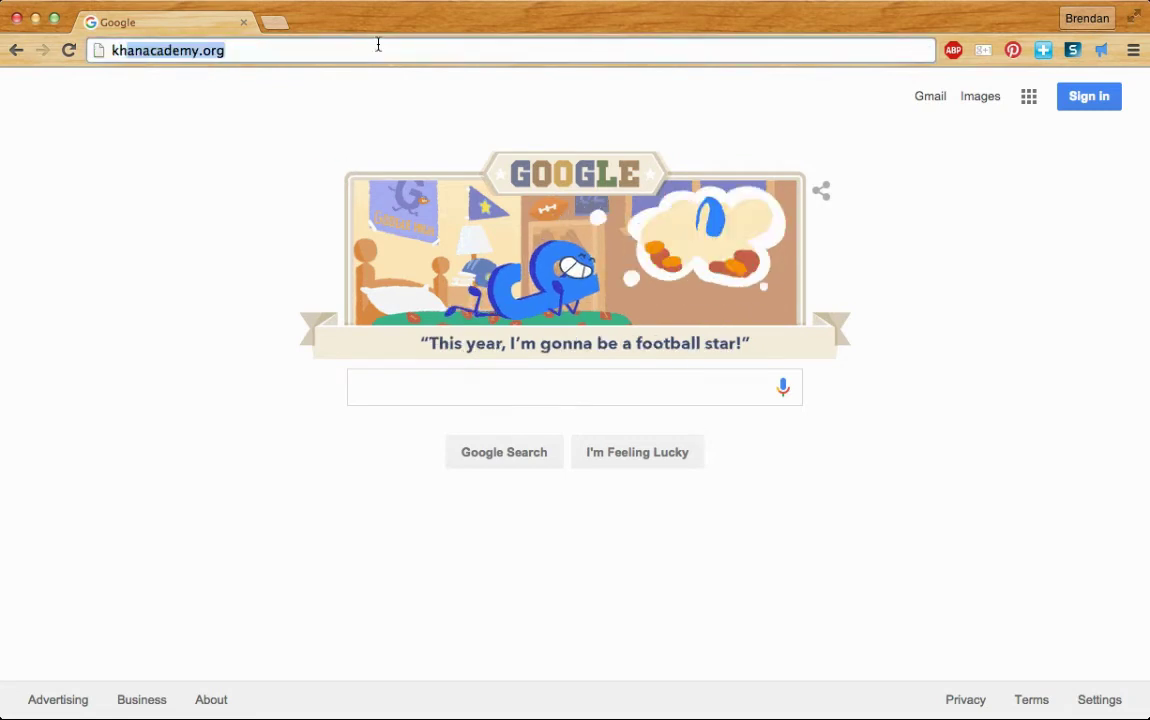
key("Return")
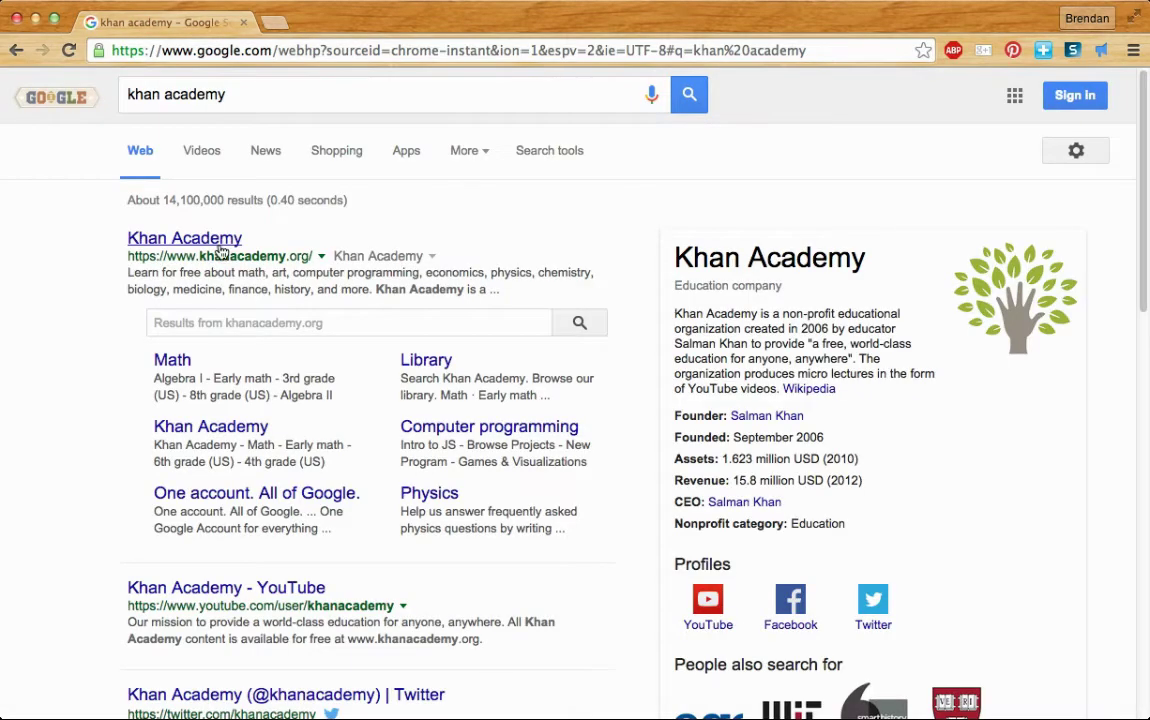
left_click(200, 228)
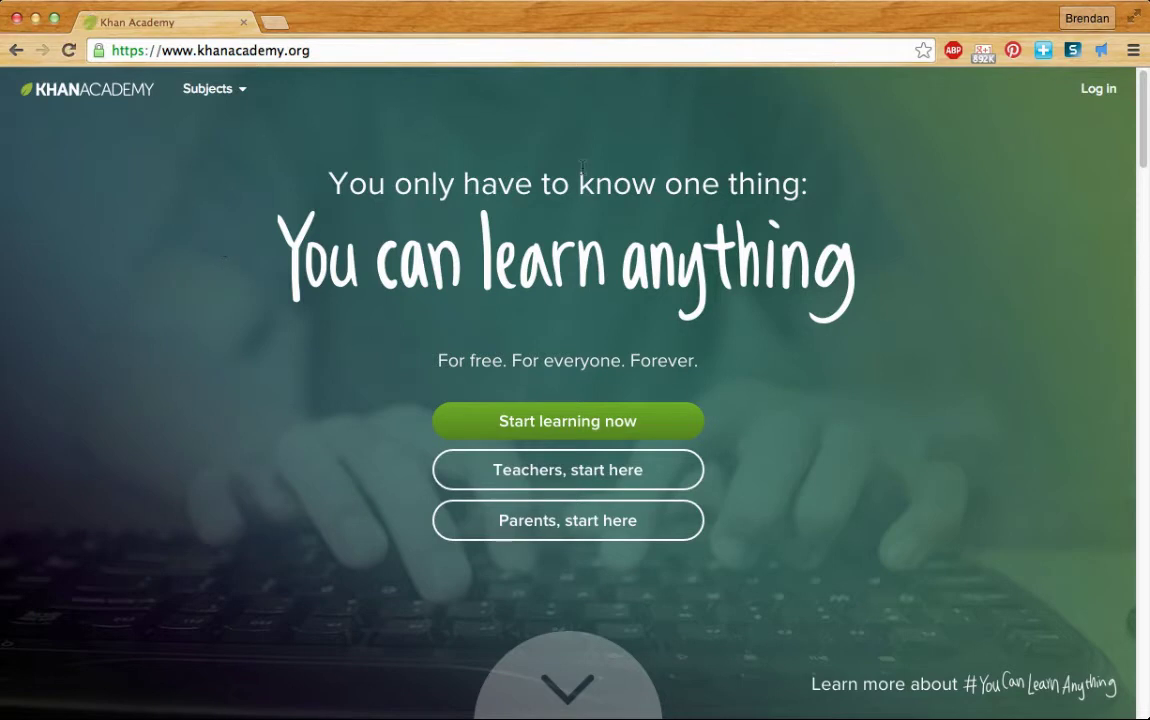
- Log in to Khan Academy with the Sign in with Gmail option using a Google account
left_click(1096, 100)
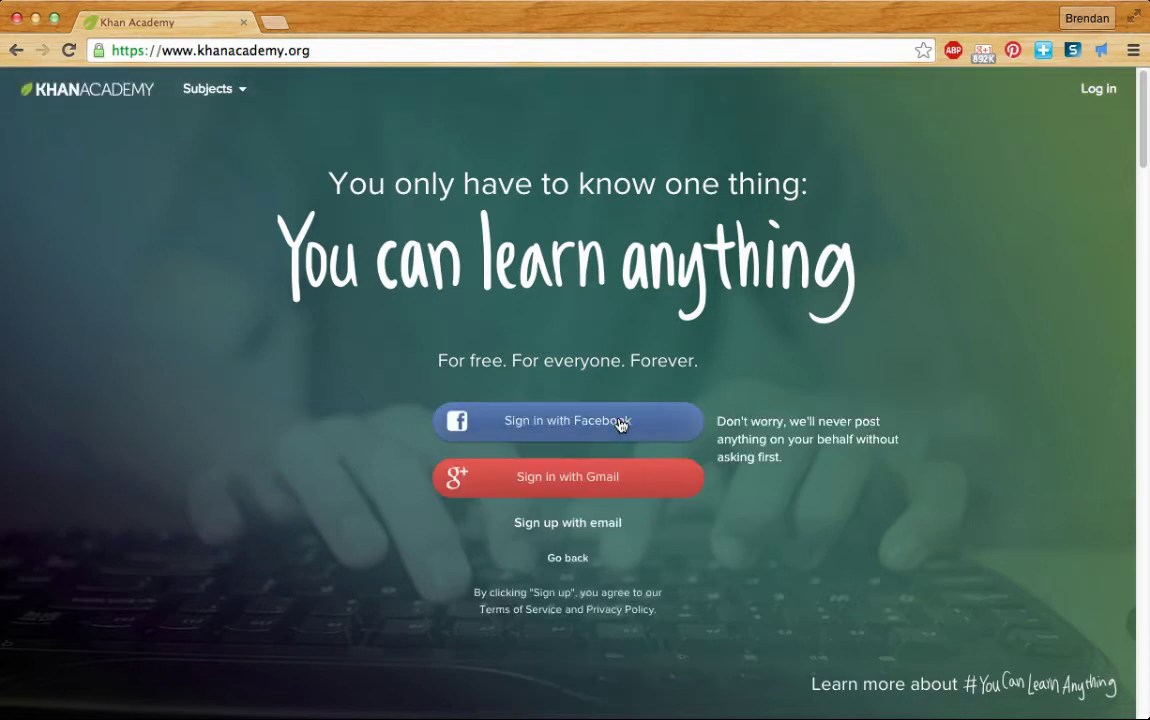
left_click(609, 479)
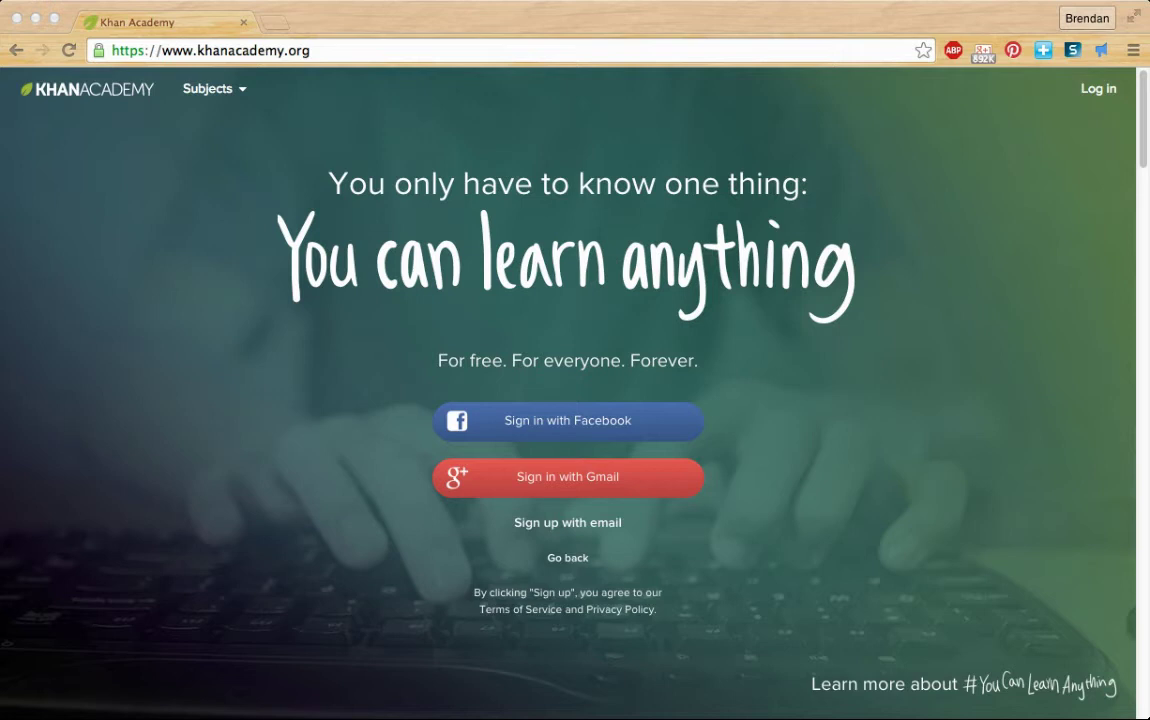
left_click(222, 345)
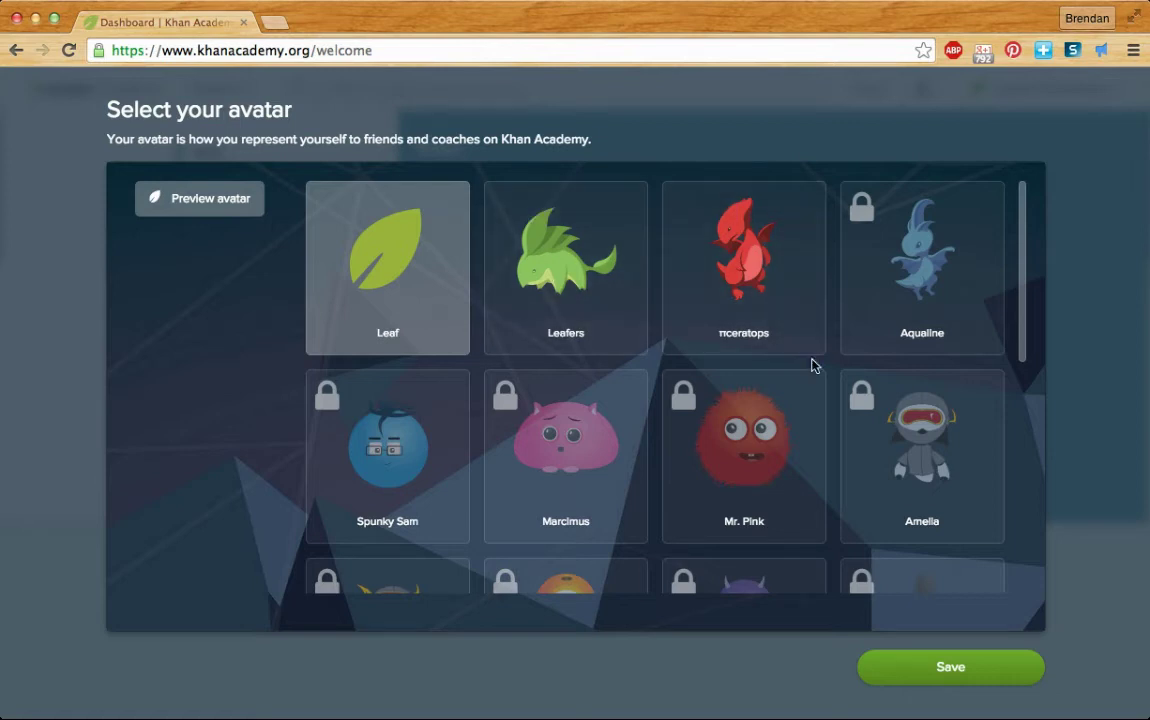
- Choose the Leafers avatar from the grid and save it
scroll(676, 321, "down", 10)
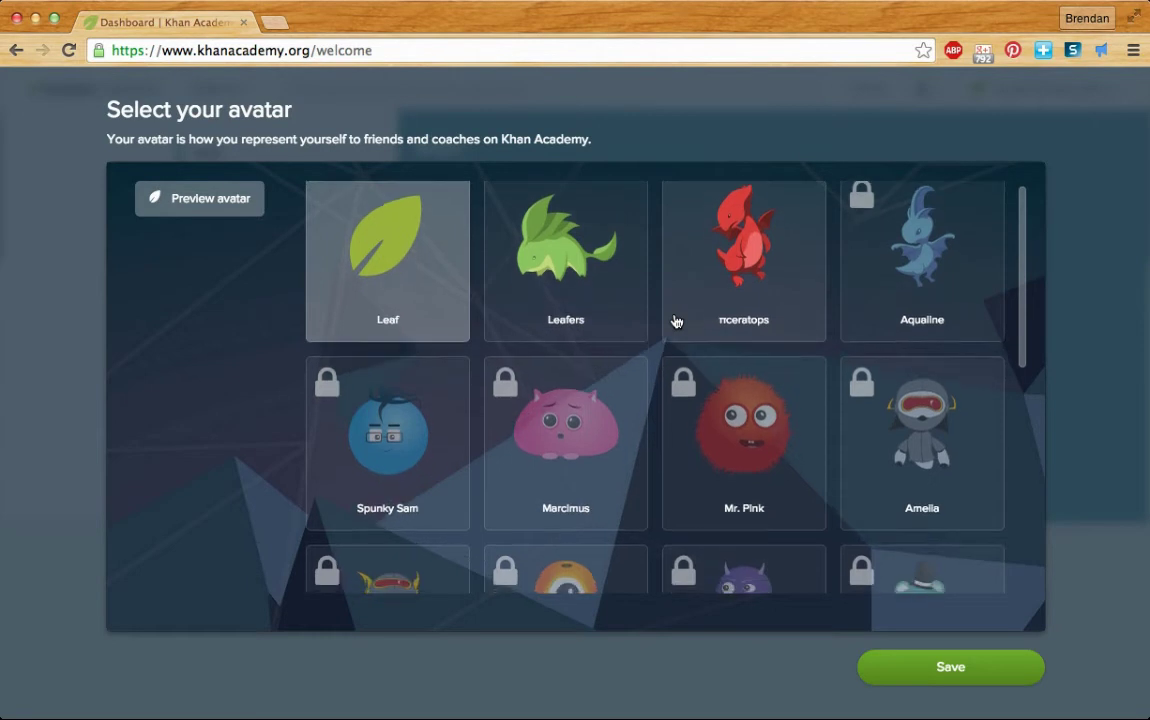
scroll(676, 321, "up", 10)
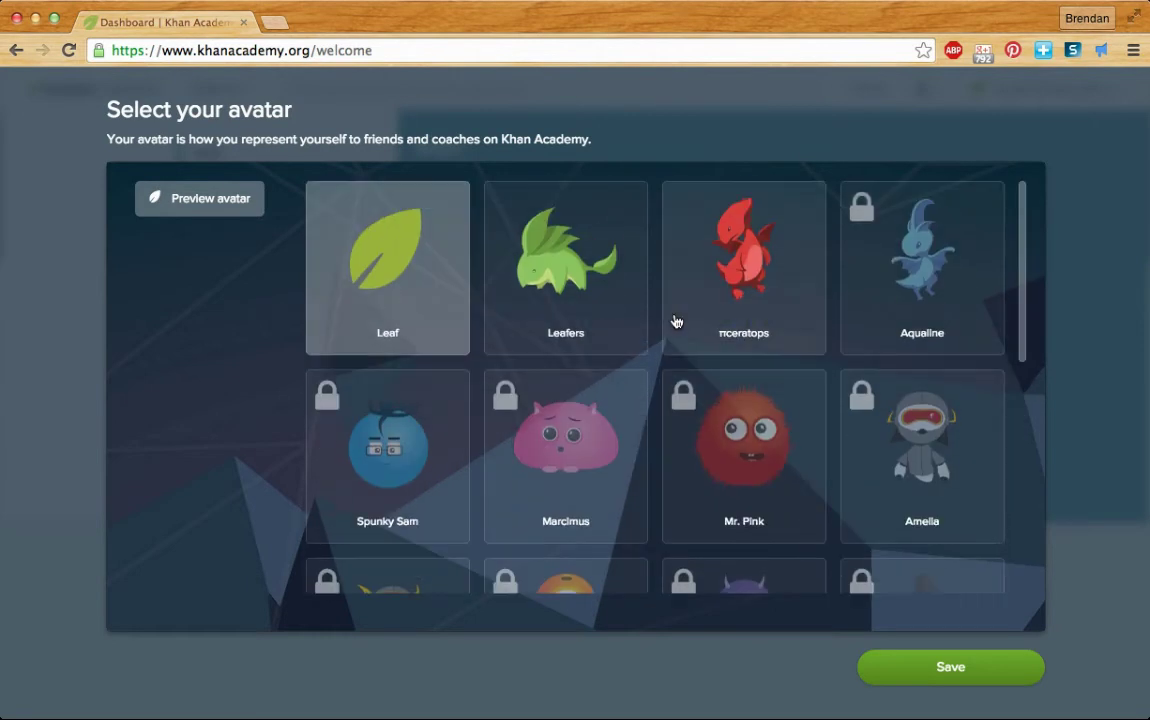
left_click(596, 311)
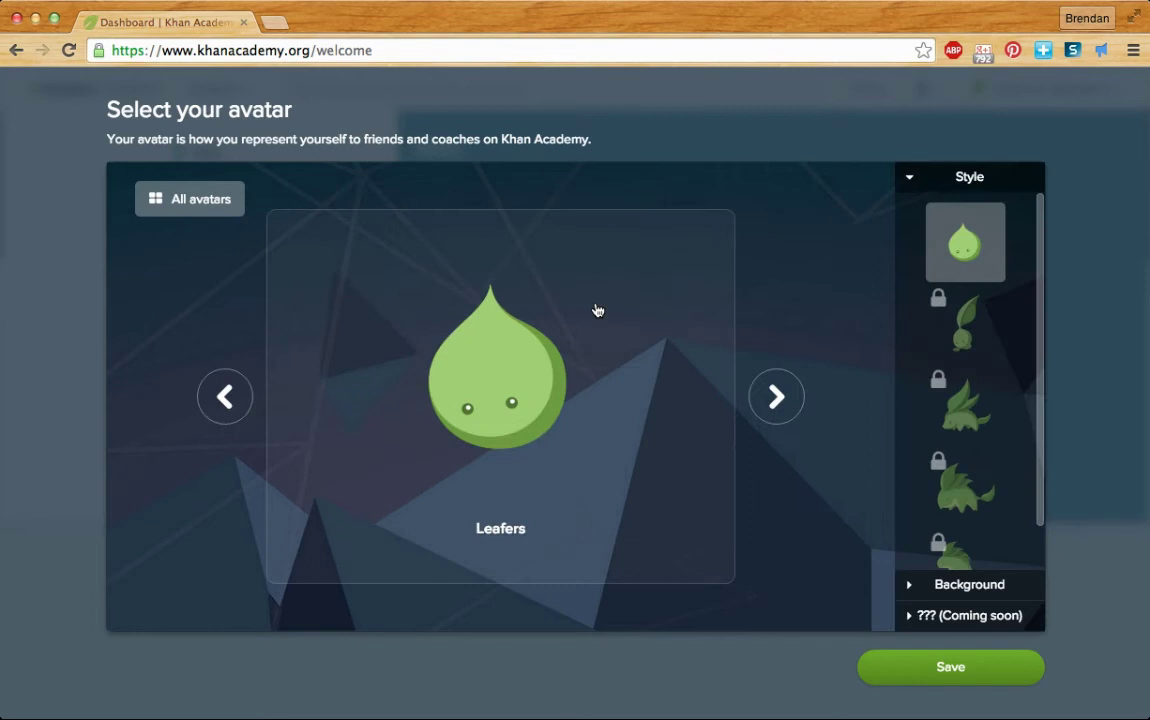
left_click(955, 665)
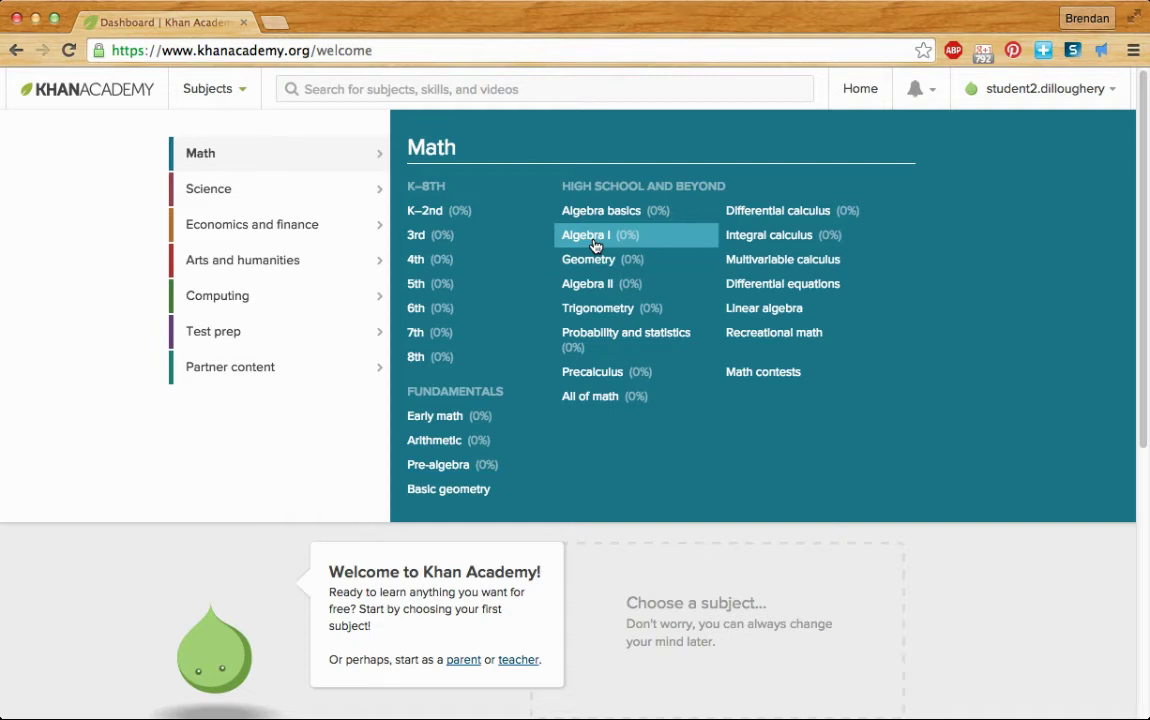
- Choose Algebra I under Math and start its mission
left_click(595, 245)
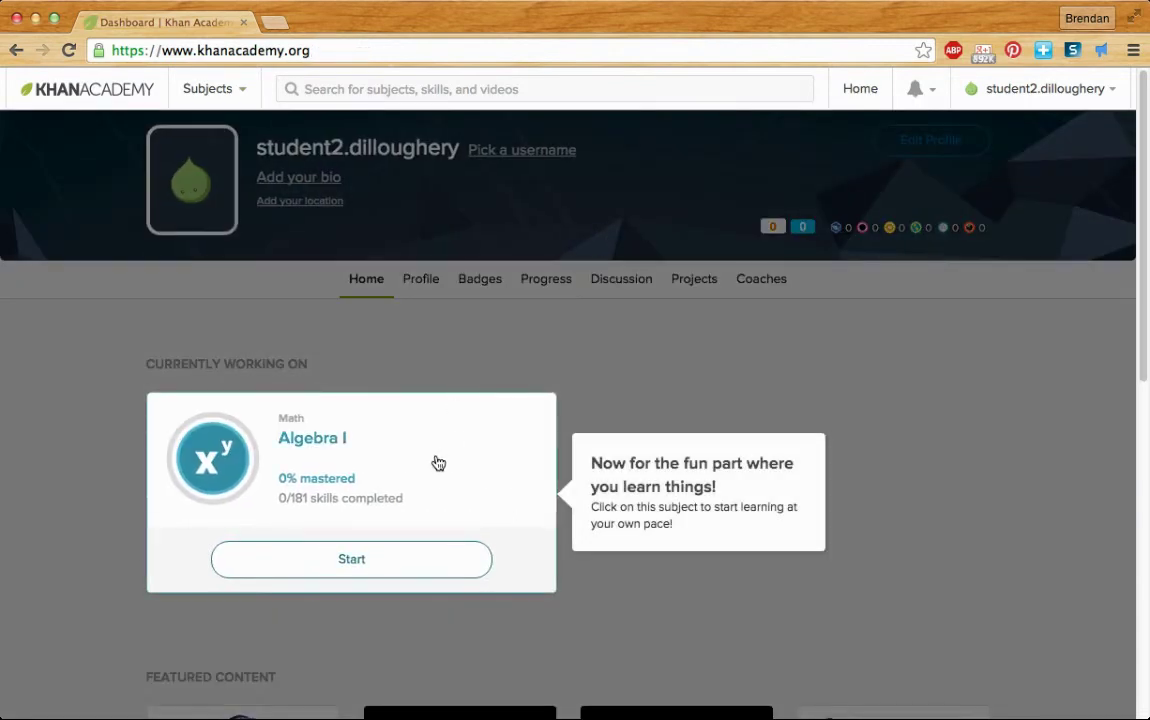
left_click(403, 561)
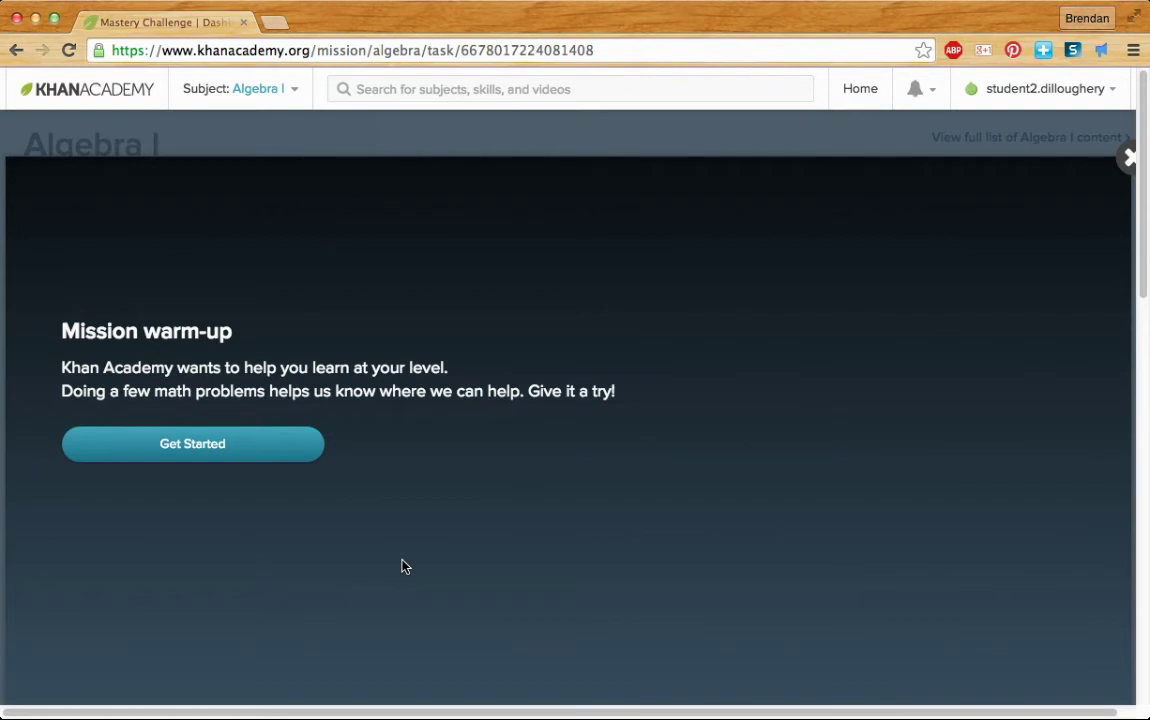
- Close the Mission warm-up overlay and go from the home dashboard to the Coaches page
left_click(1129, 158)
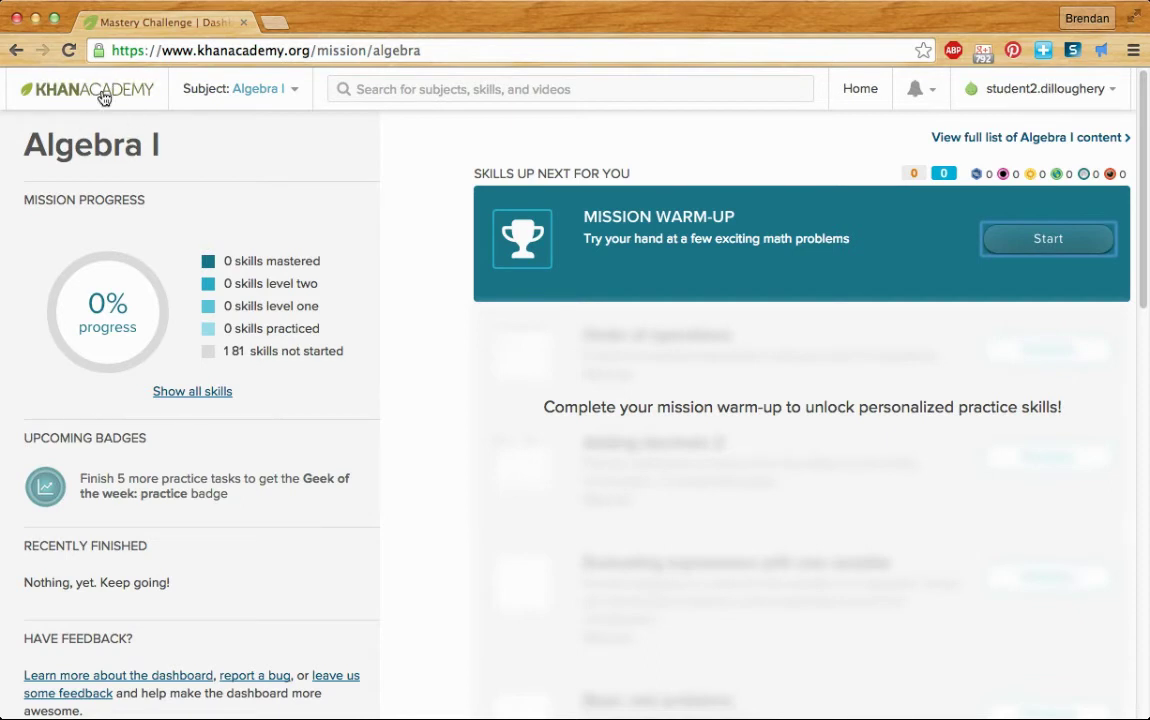
left_click(121, 98)
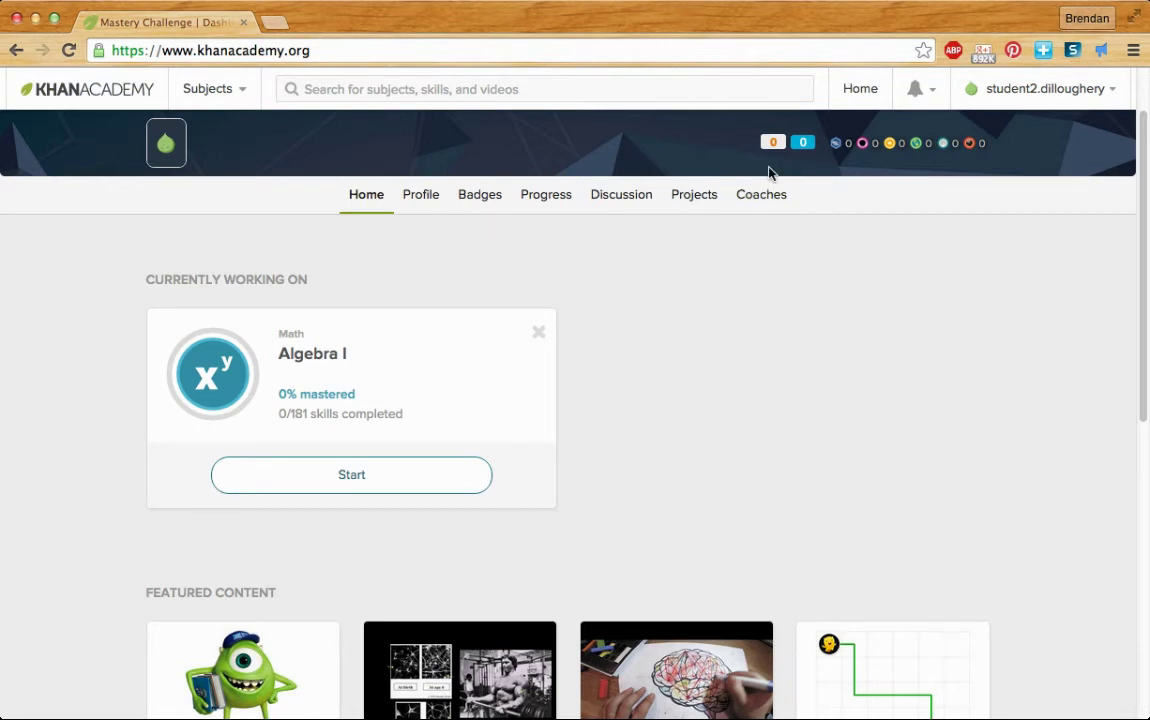
left_click(761, 197)
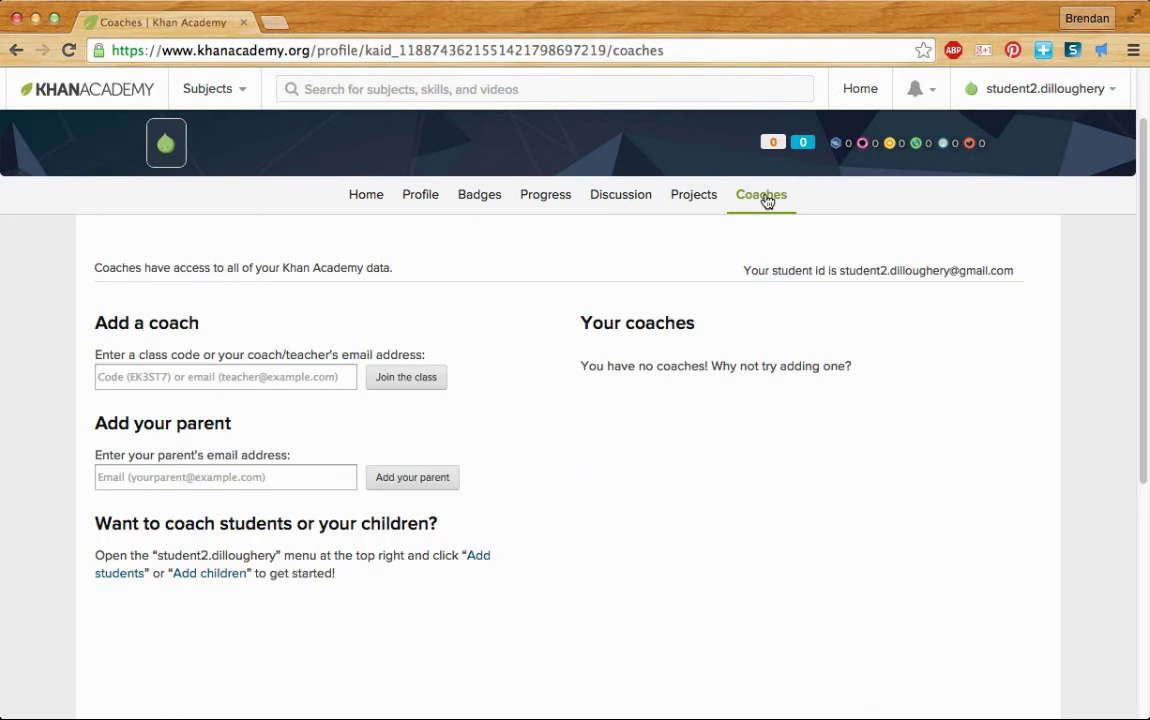
- Enter the teacher's class code under Add a coach and join the class
left_click(240, 375)
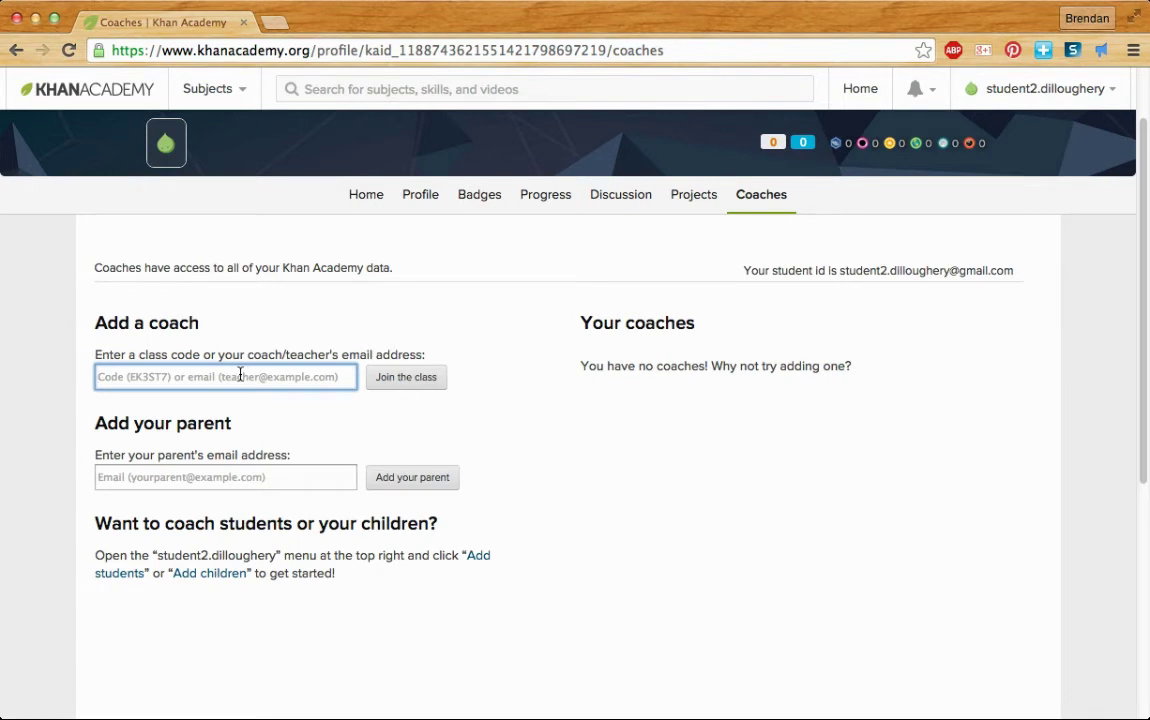
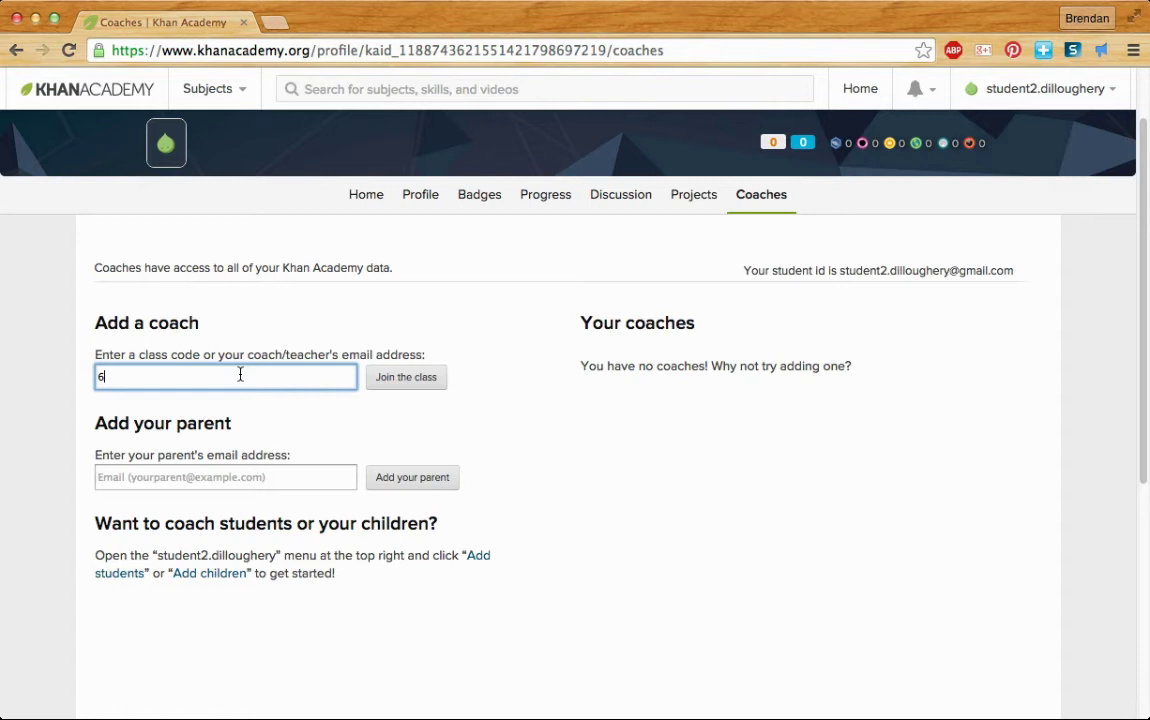
left_click(406, 388)
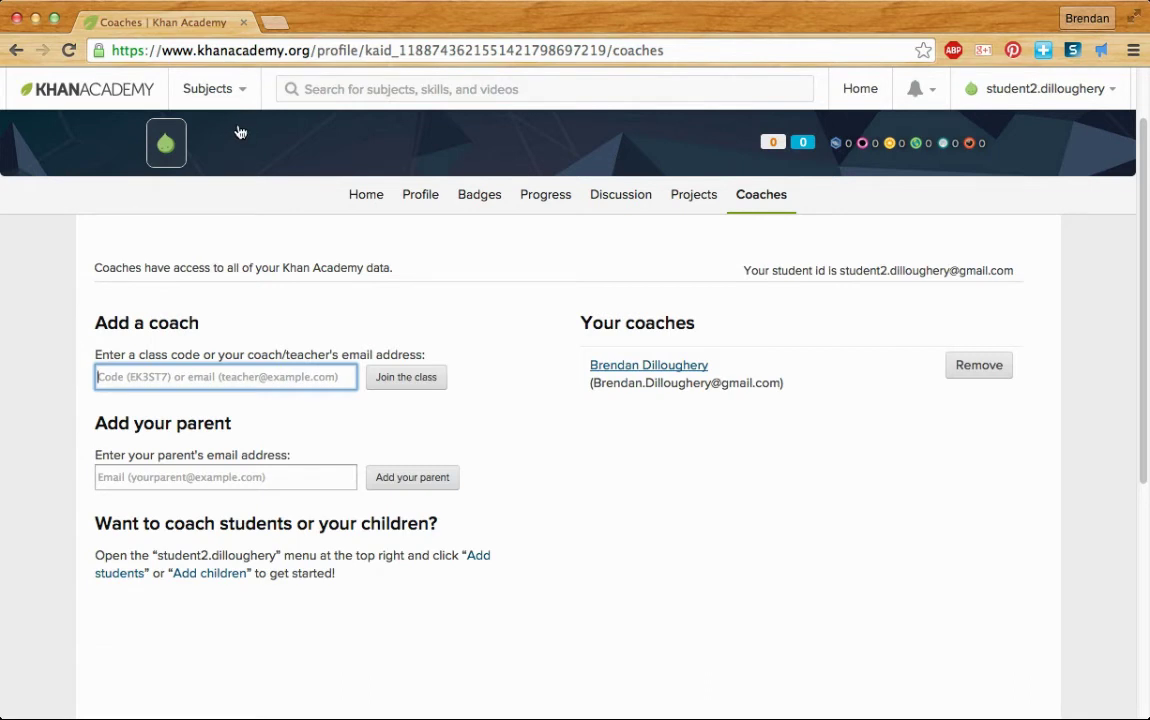
- Open Profile from the account menu, close the welcome dialog, and open Edit basic info
left_click(1105, 95)
left_click(1021, 130)
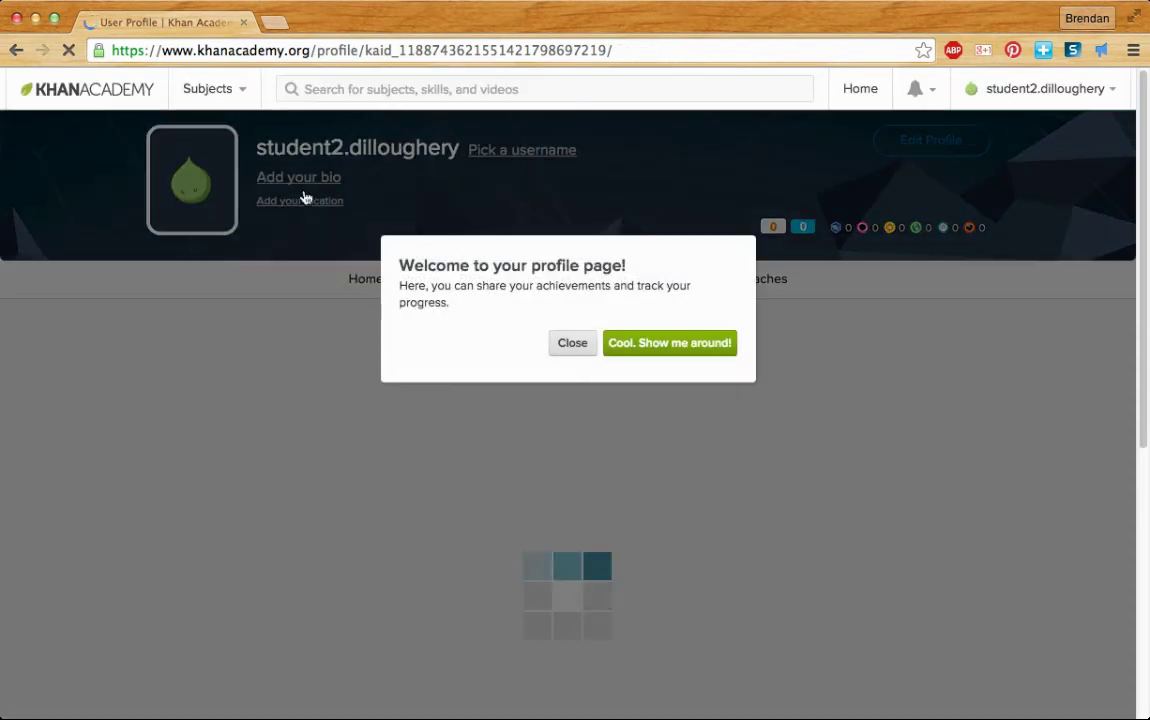
left_click(572, 342)
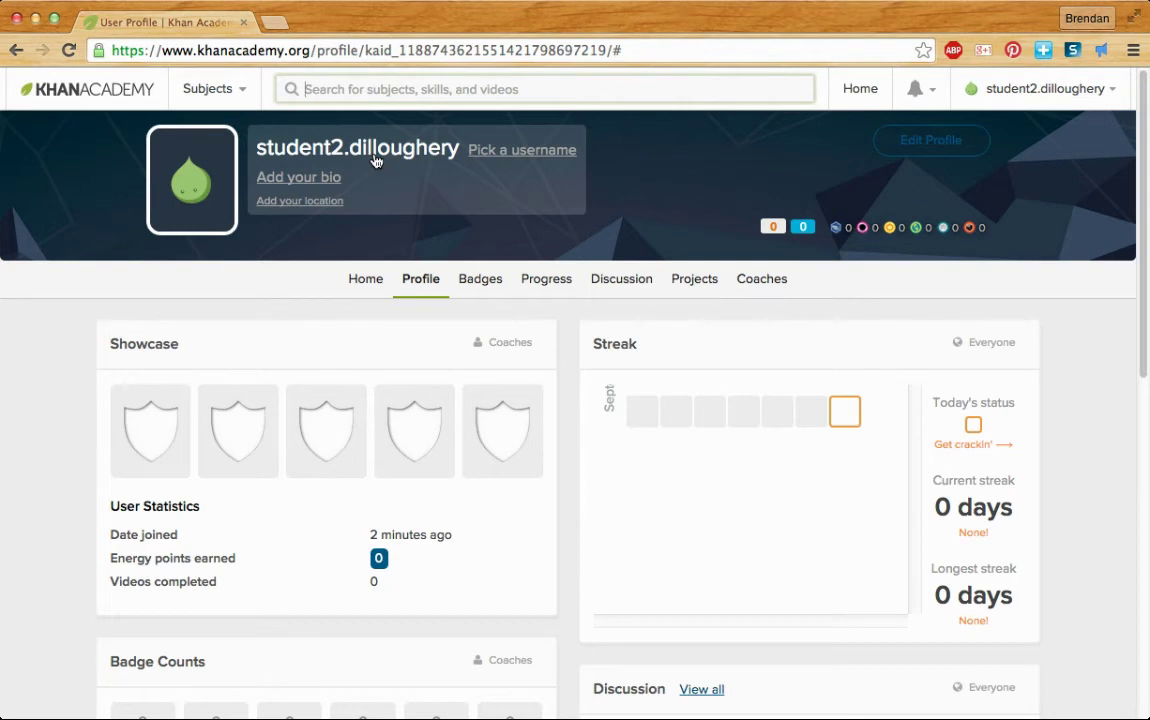
left_click(375, 161)
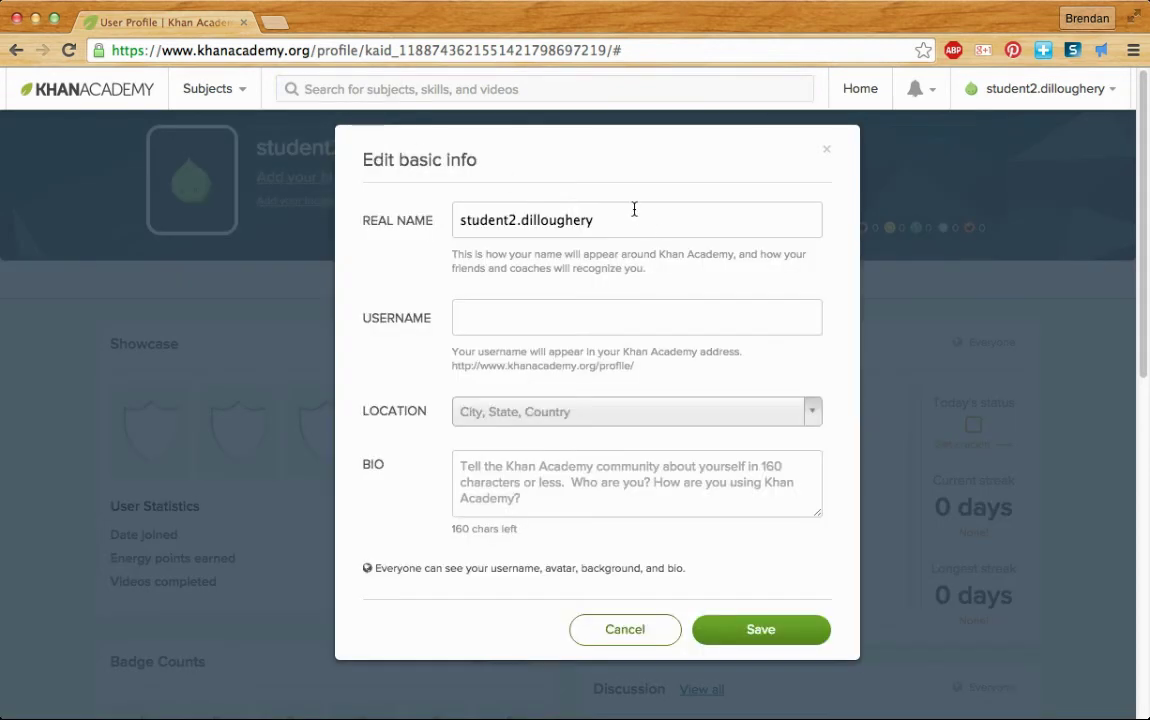
- Replace the Real Name with the student's full name, surname first, and save it
left_click(470, 205)
left_click_drag(470, 205, 611, 213)
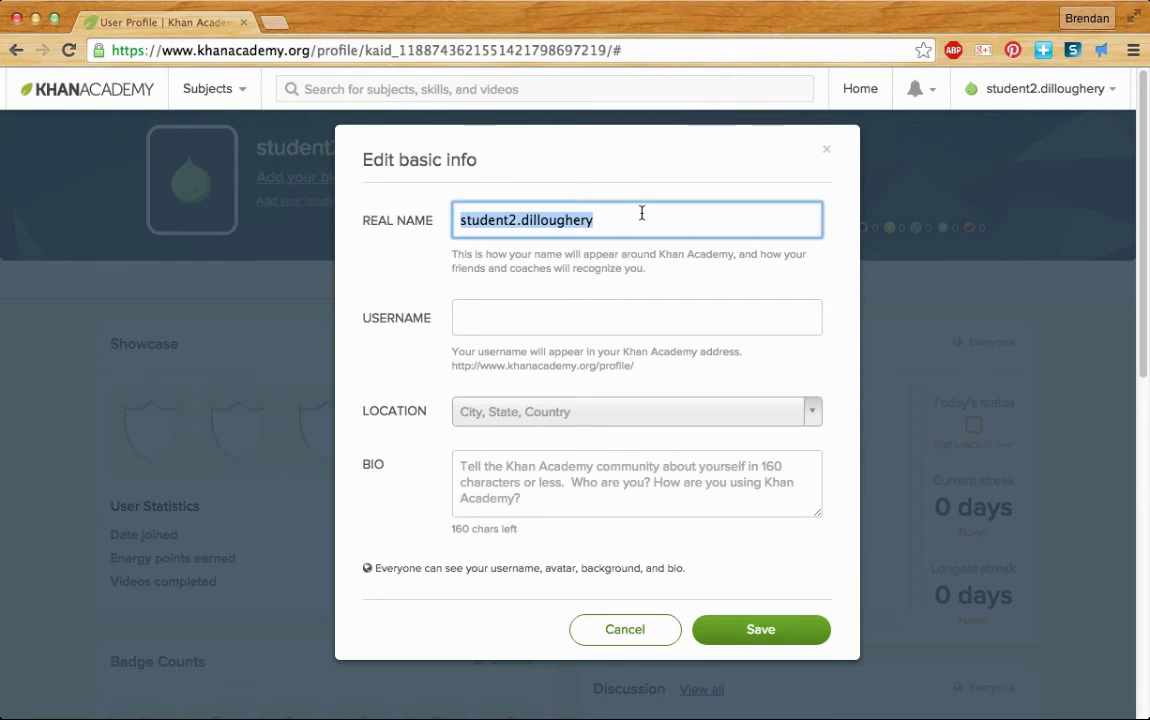
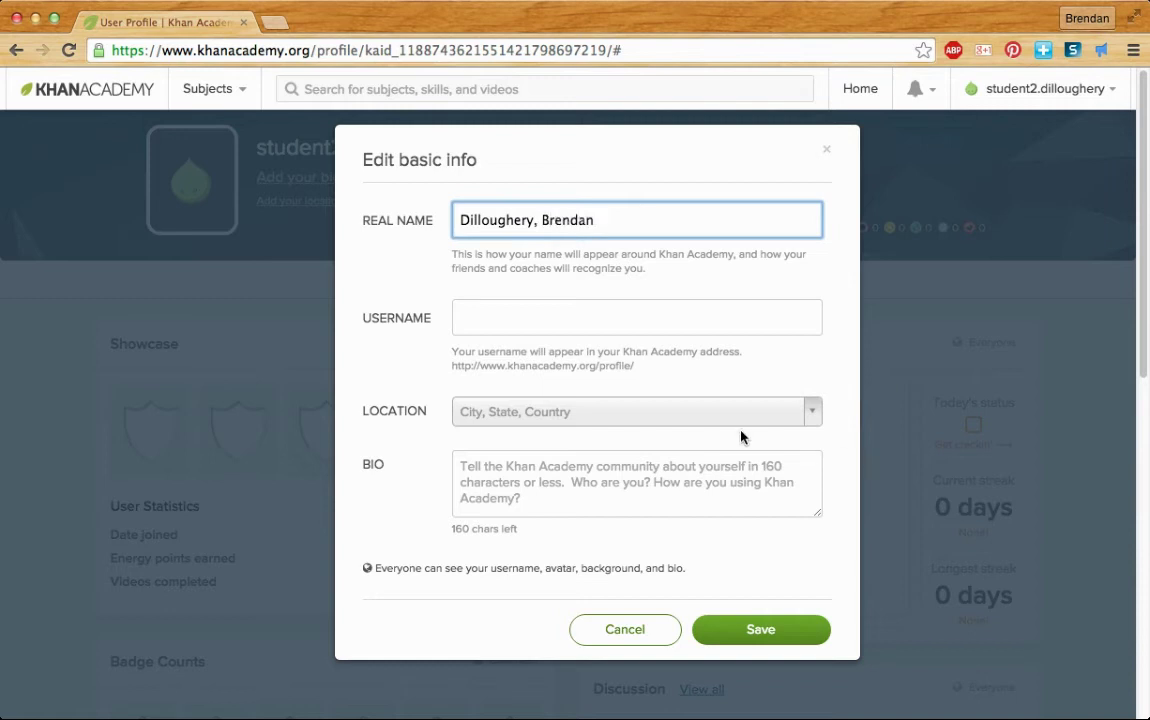
key("Up")
left_click_drag(460, 218, 598, 228)
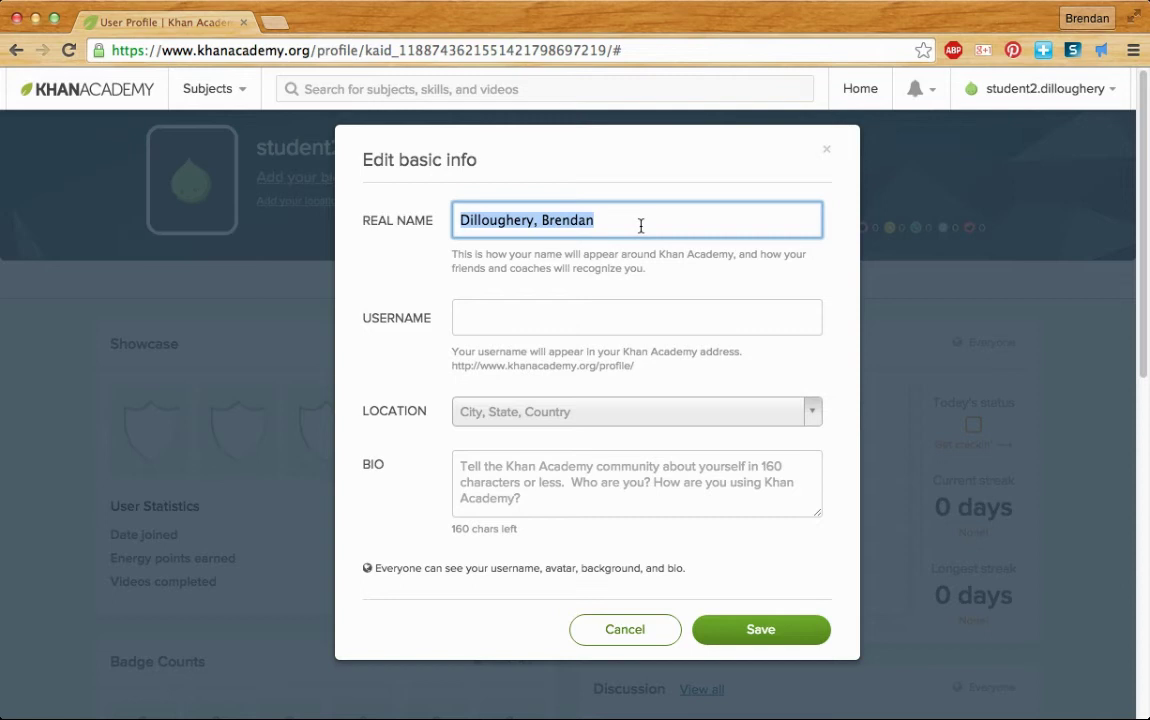
left_click(790, 629)
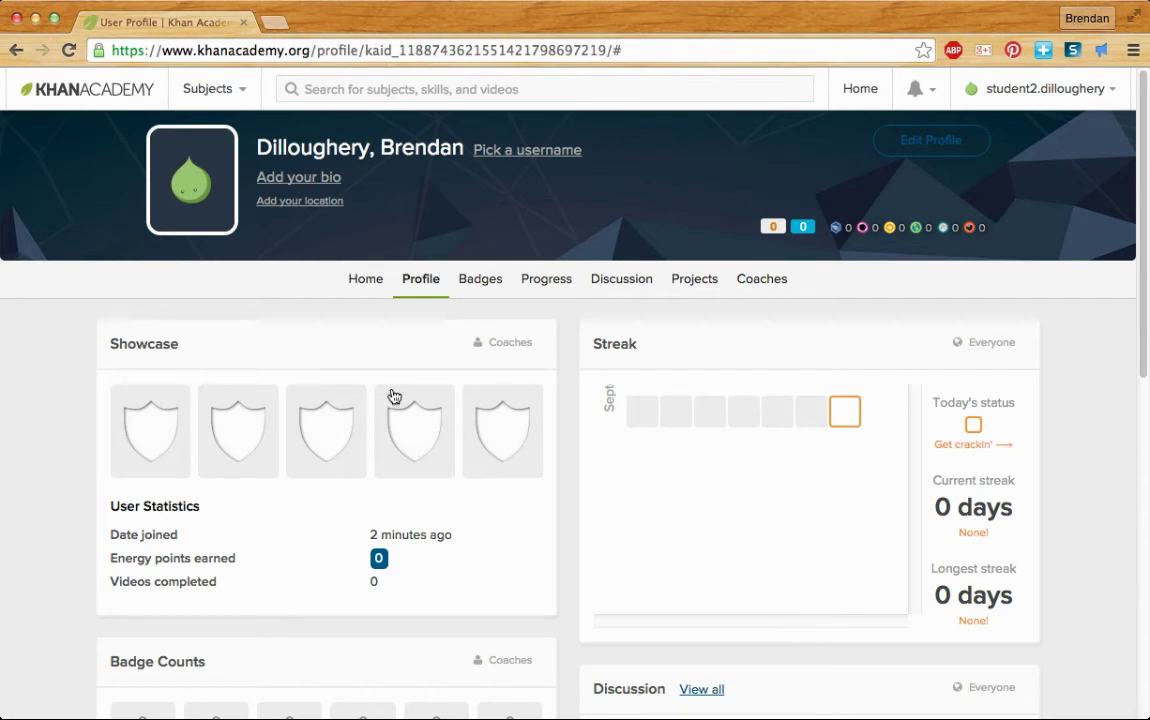
- Go back to the home dashboard and start the Algebra I mission again
left_click(102, 97)
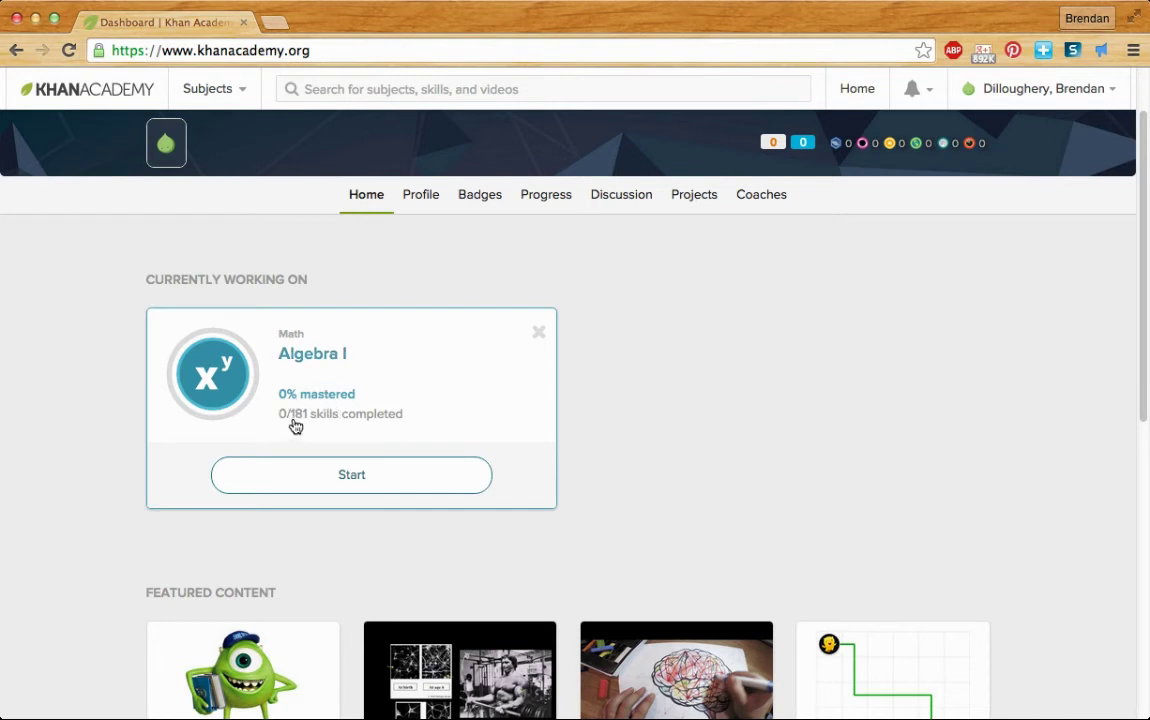
left_click(352, 480)
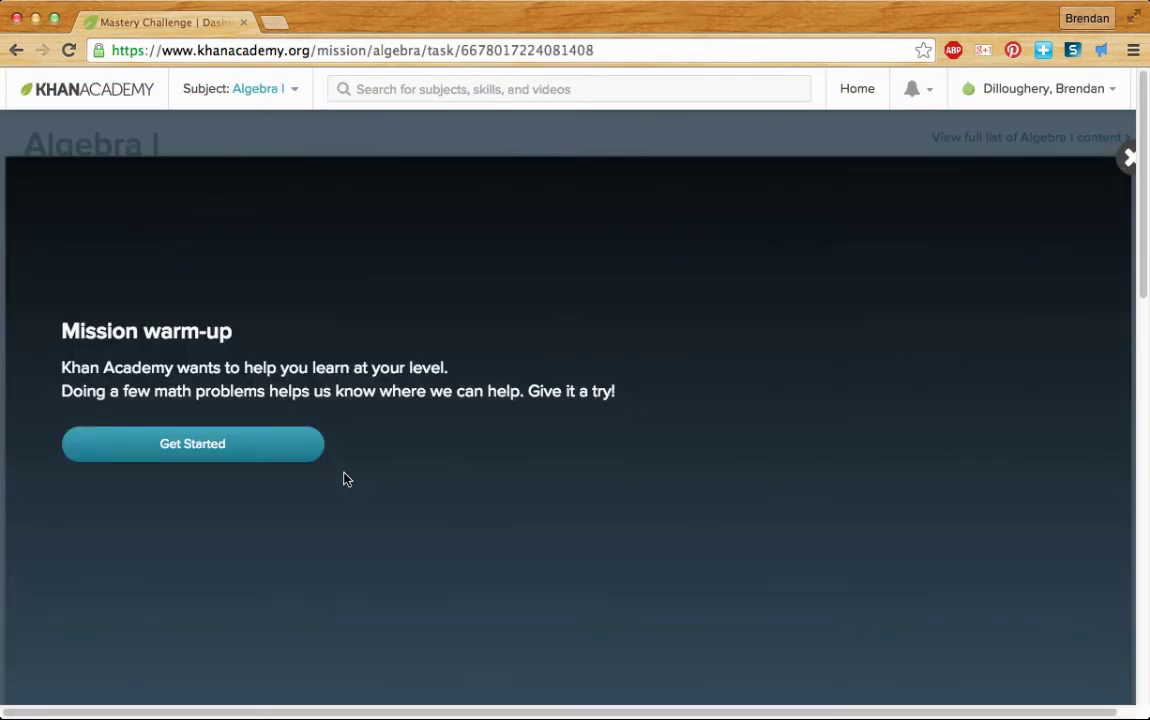
- Mark all six warm-up problems, including 4³ and decimal addition, as not learned yet and close the results
left_click(290, 455)
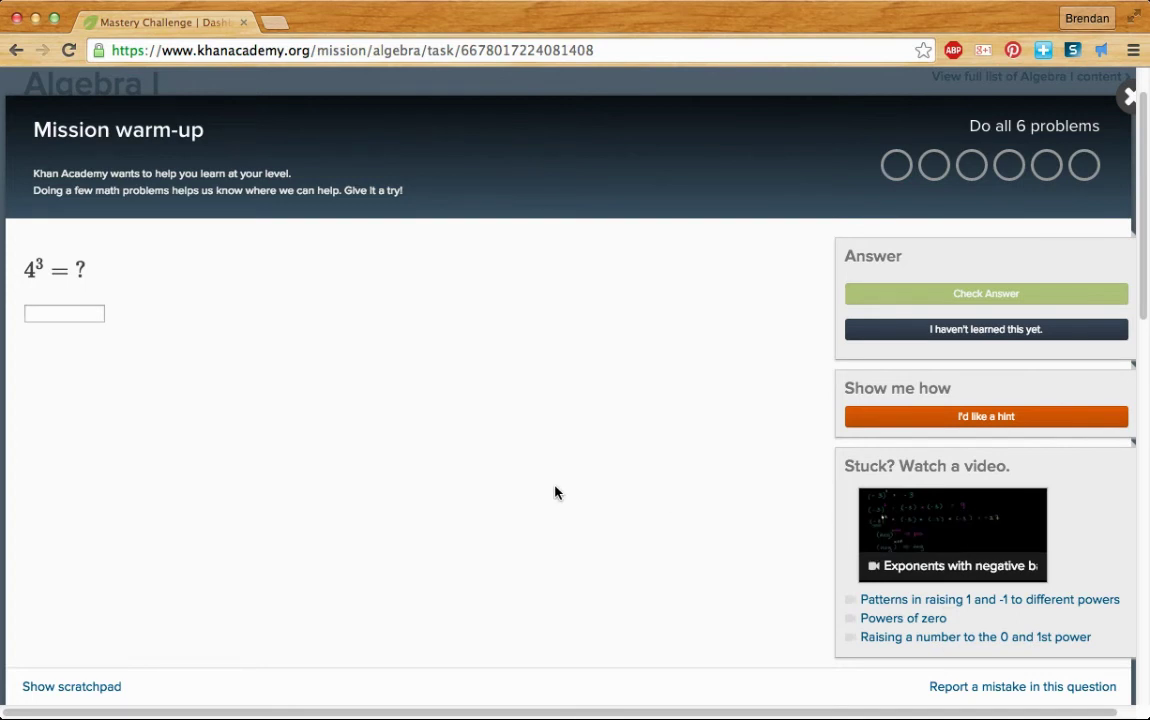
left_click(1021, 337)
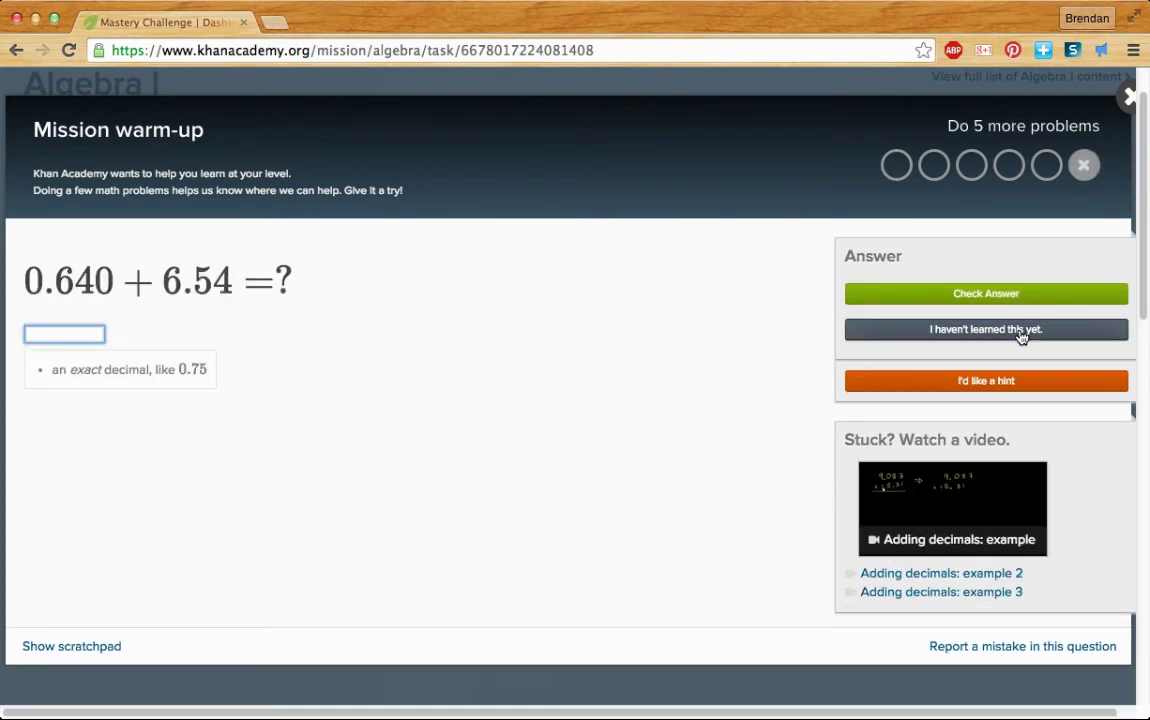
left_click(1021, 337)
left_click(1021, 337)
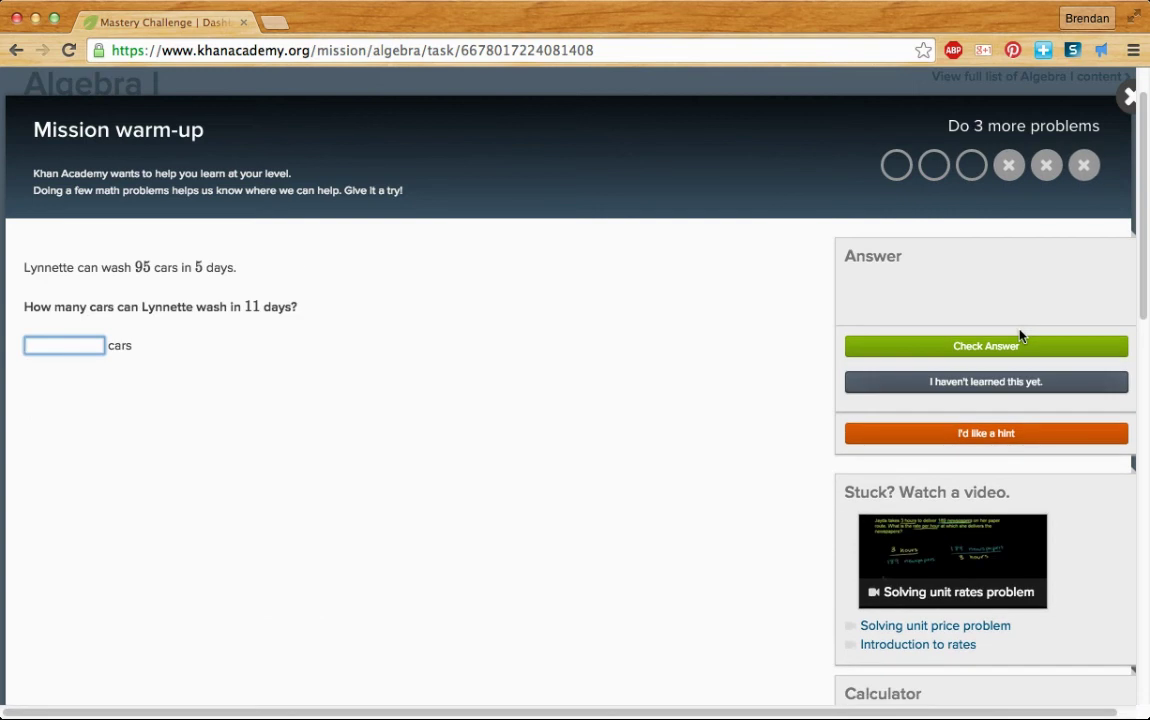
left_click(972, 386)
left_click(991, 331)
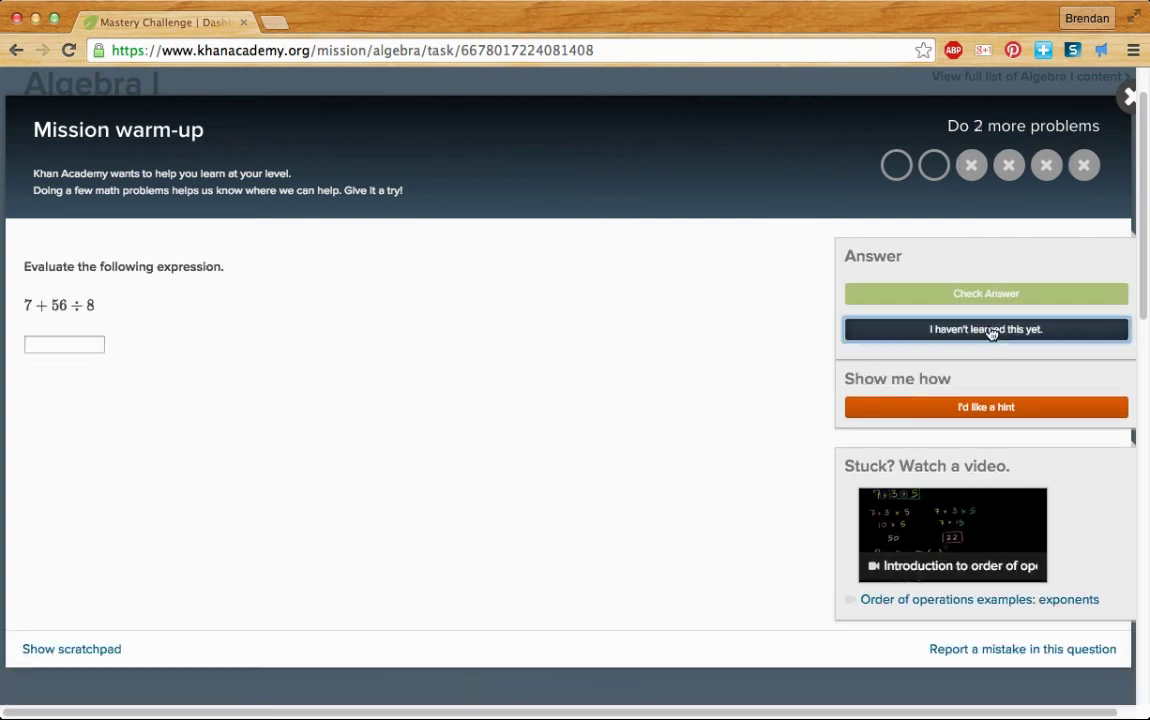
left_click(991, 331)
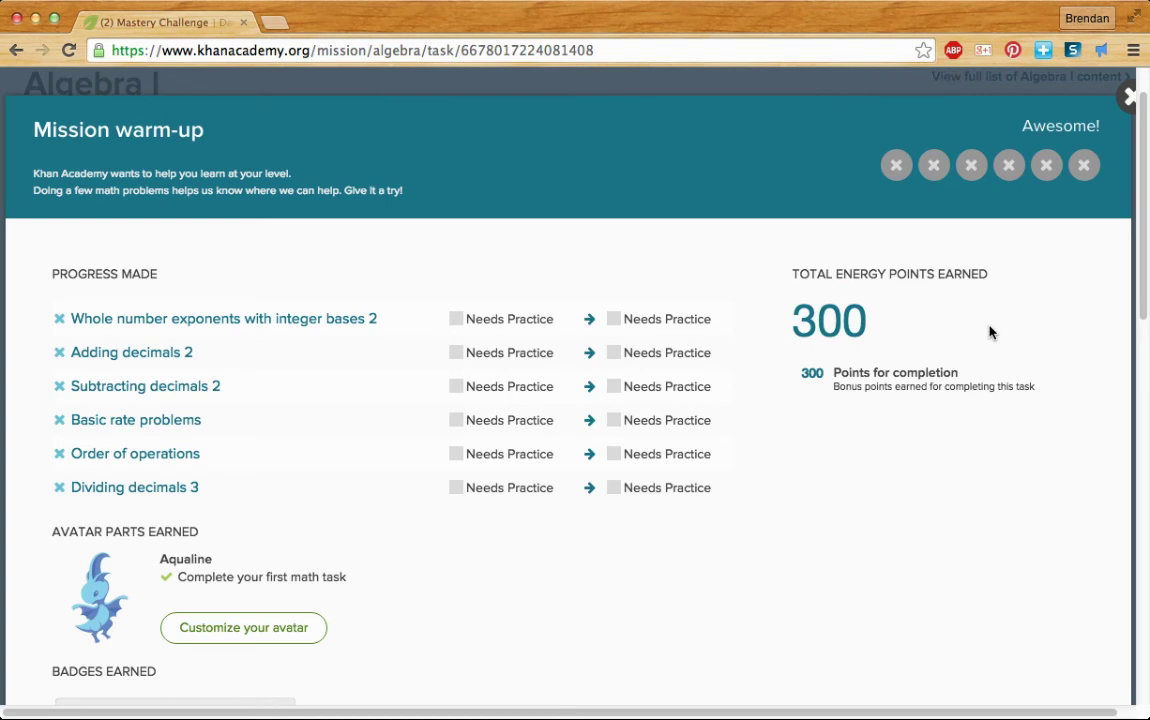
left_click(1129, 97)
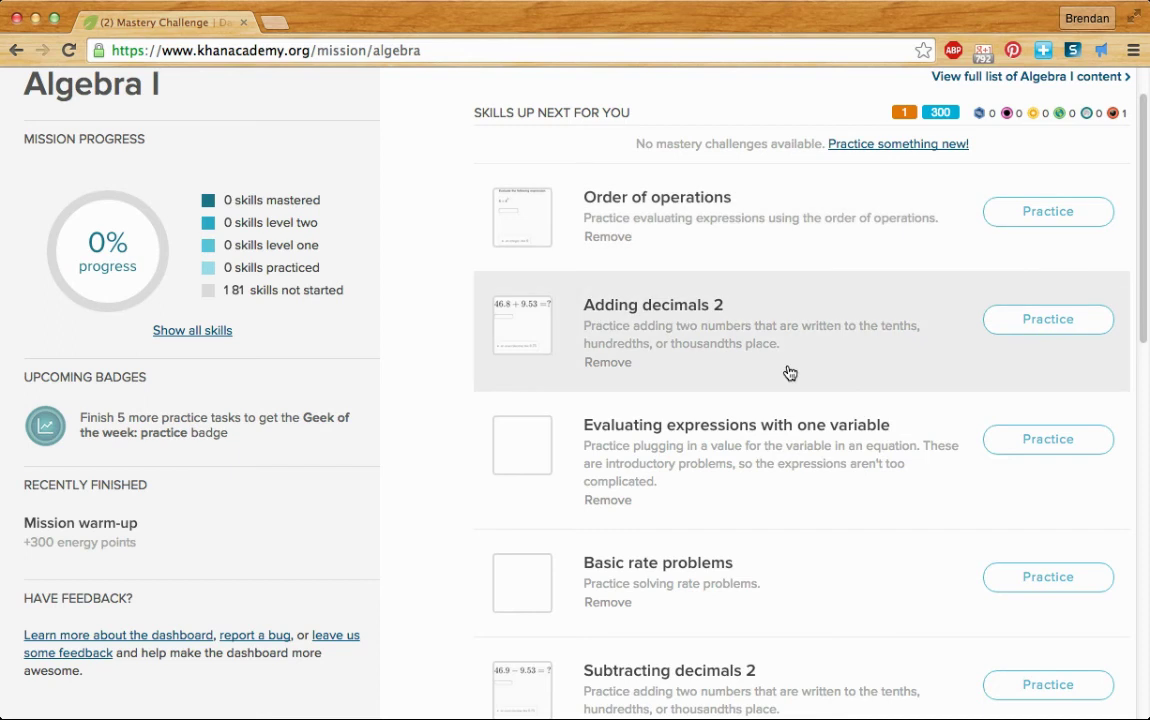
- Scroll the Algebra I mission page down and back up to reveal the header bar
scroll(790, 373, "down", 1)
scroll(788, 370, "up", 3)
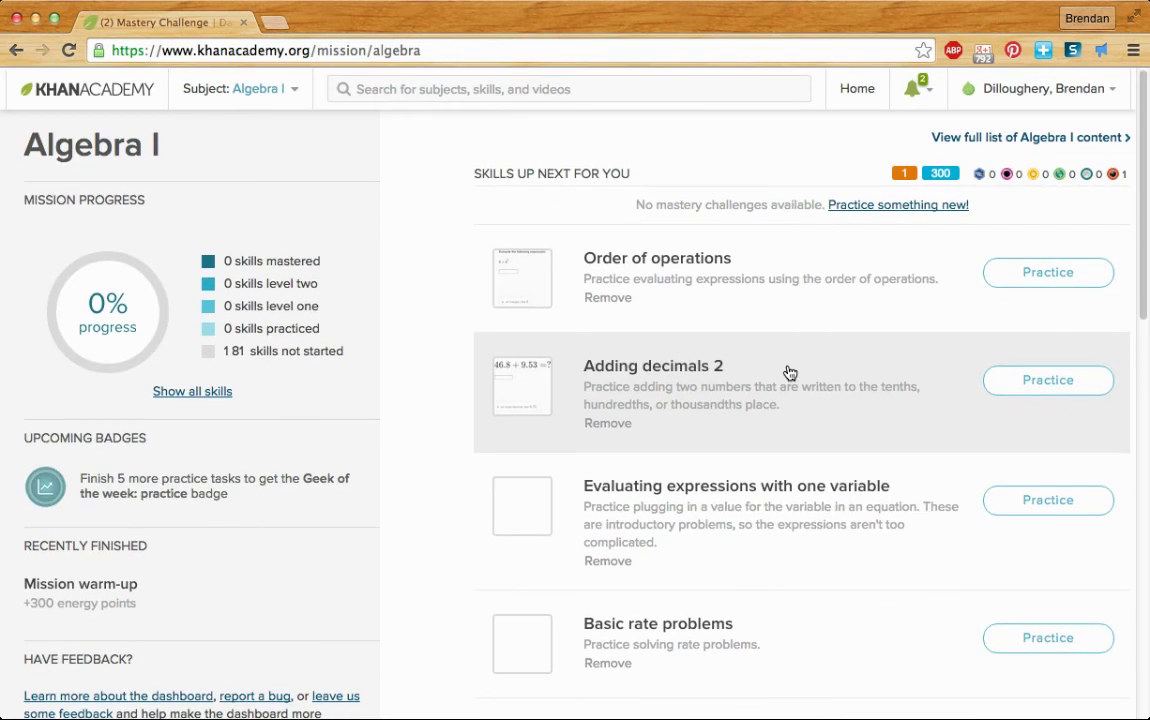
- Search the site for 'exponent', review the suggested results, then dismiss them
left_click(542, 89)
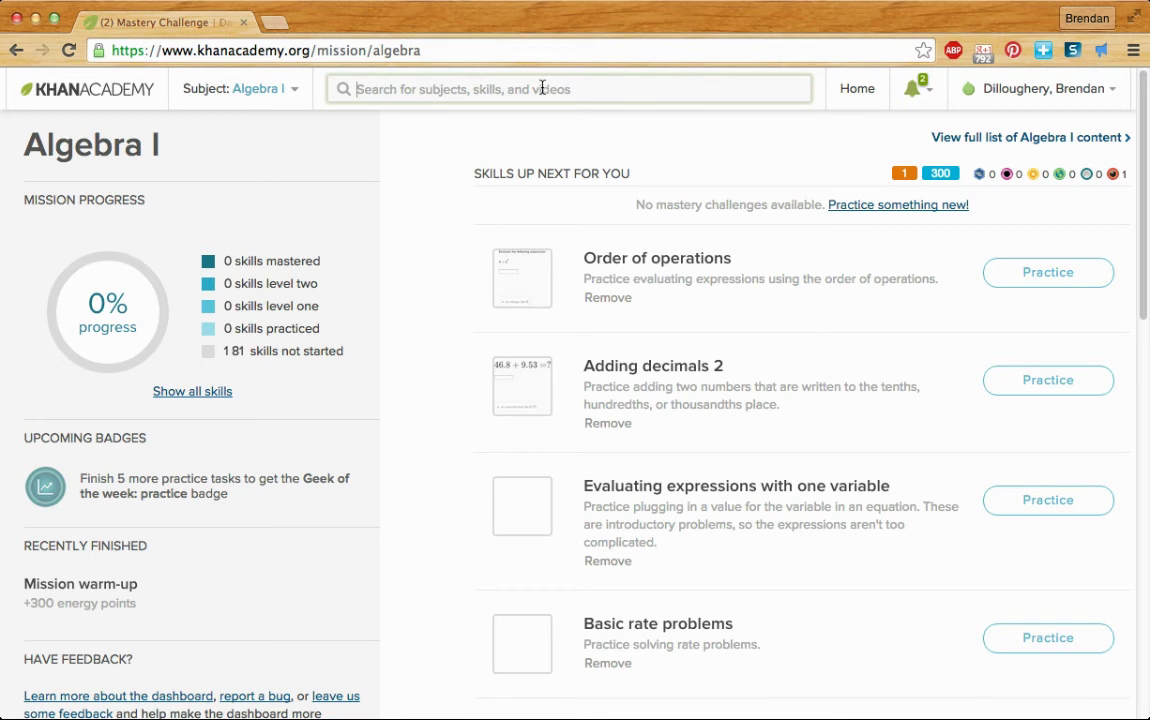
type("exponent")
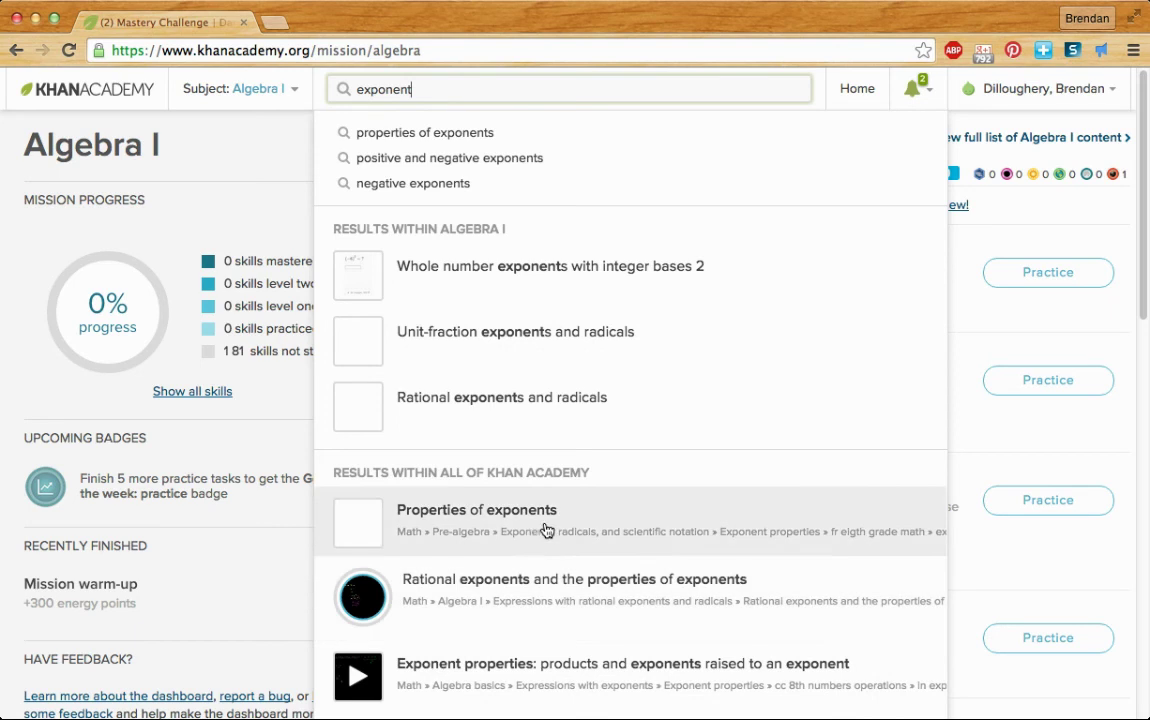
left_click(1063, 213)
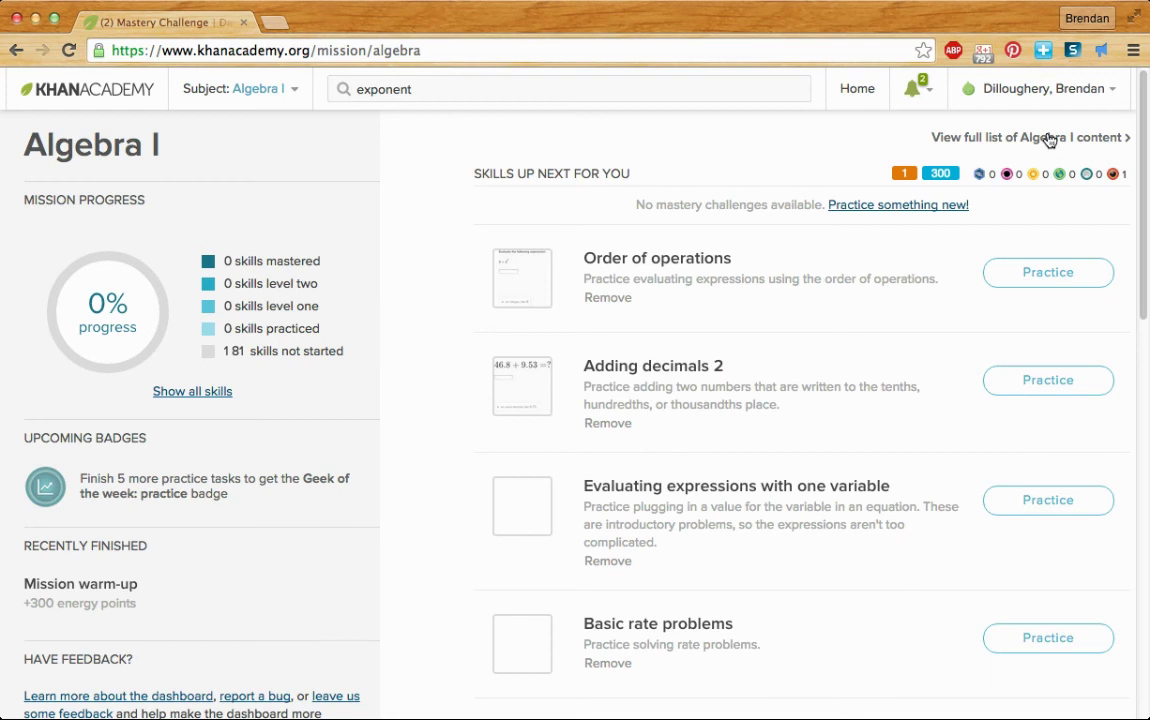
- Open the full Algebra I content list and scroll through its topics
left_click(1049, 139)
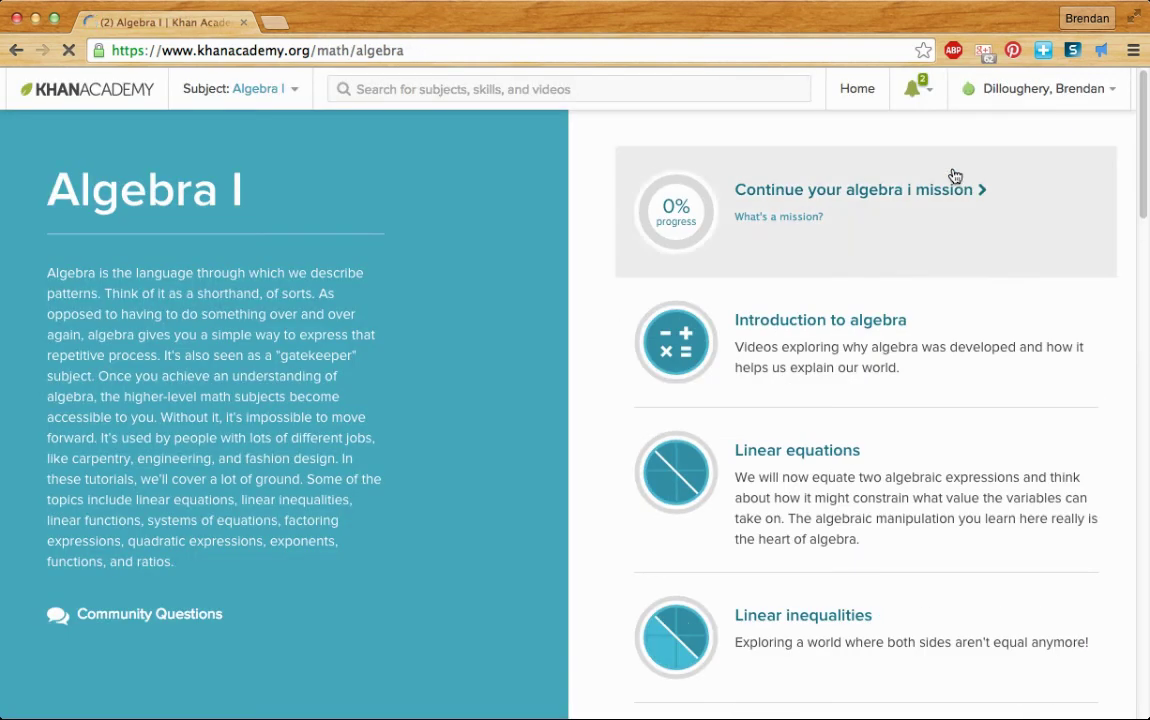
scroll(571, 319, "down", 2)
scroll(571, 319, "down", 10)
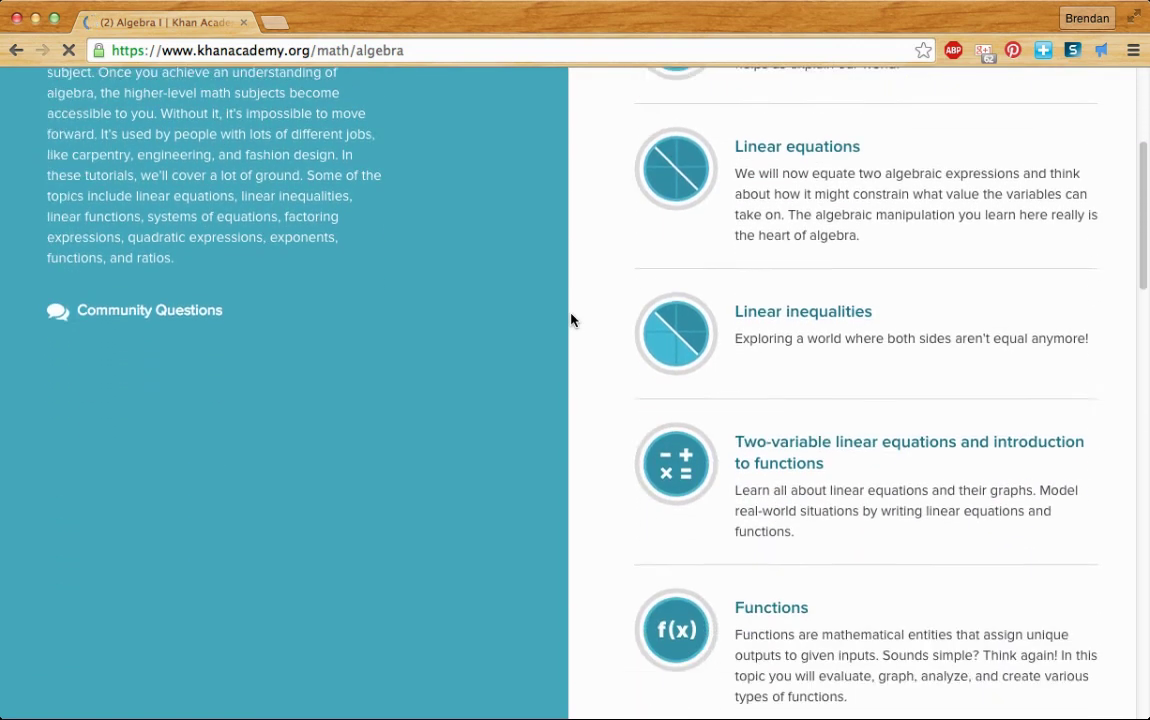
scroll(571, 319, "up", 12)
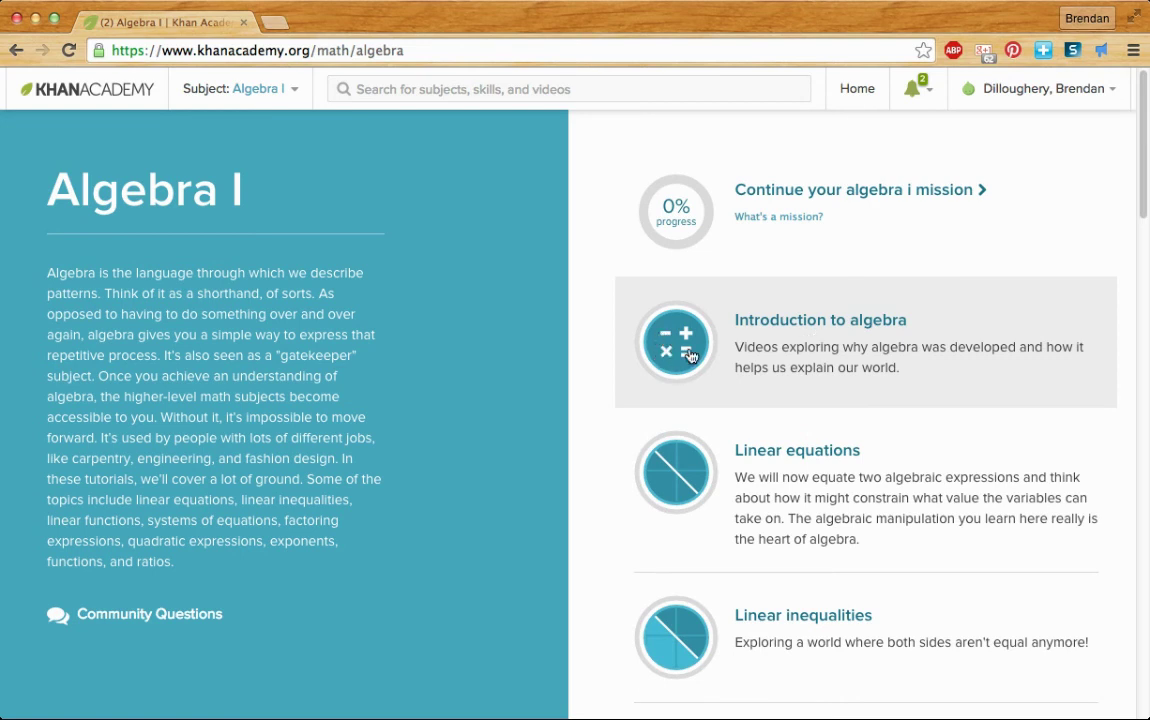
- Browse the Introduction to algebra topic's lessons, from Overview and history of algebra to Working with units algebraically
left_click(798, 342)
scroll(800, 346, "down", 3)
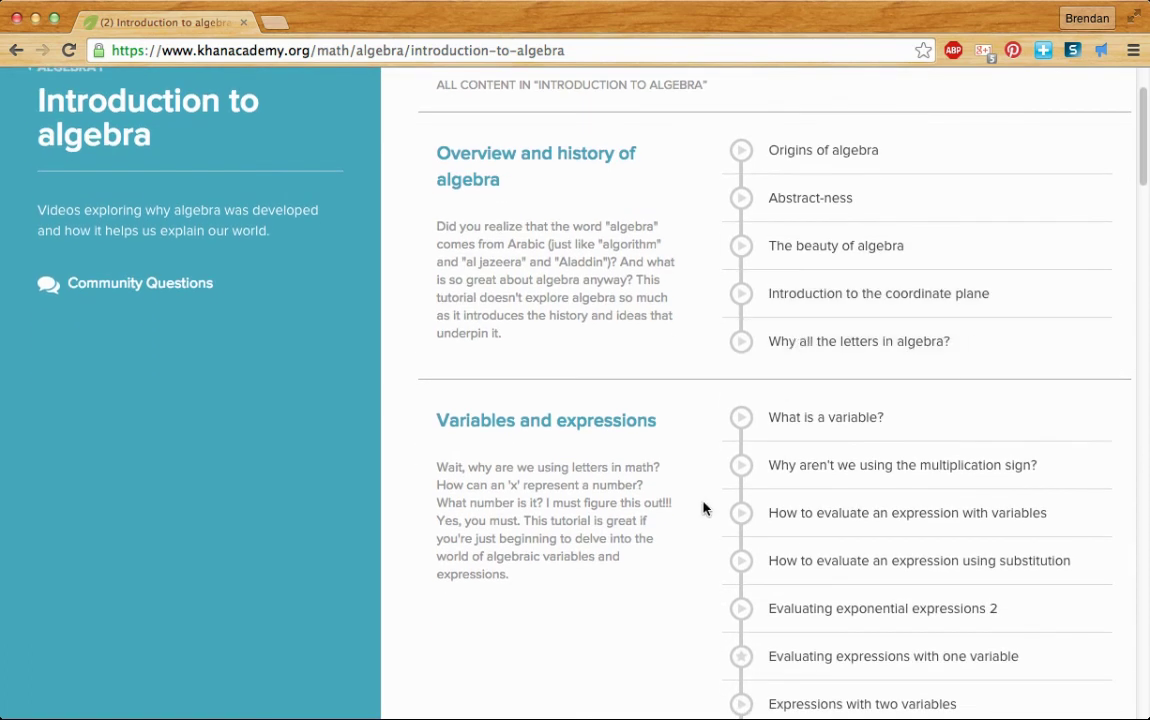
scroll(703, 507, "down", 5)
scroll(703, 507, "down", 5)
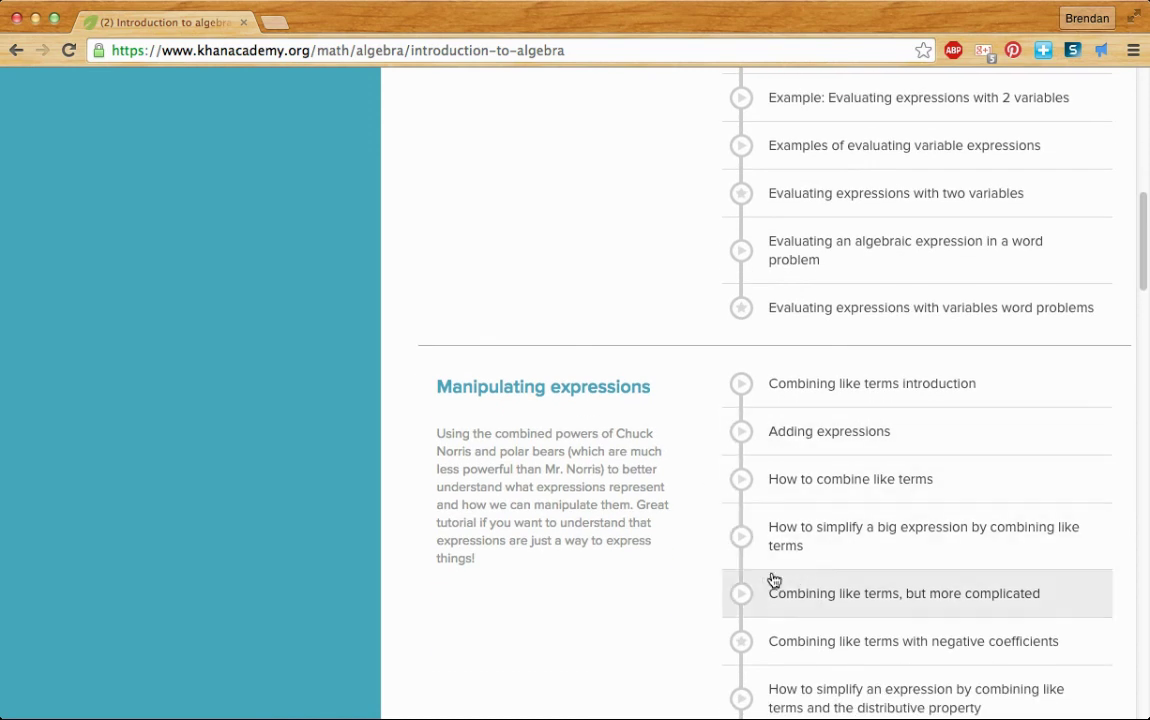
scroll(836, 509, "down", 1)
scroll(836, 509, "down", 2)
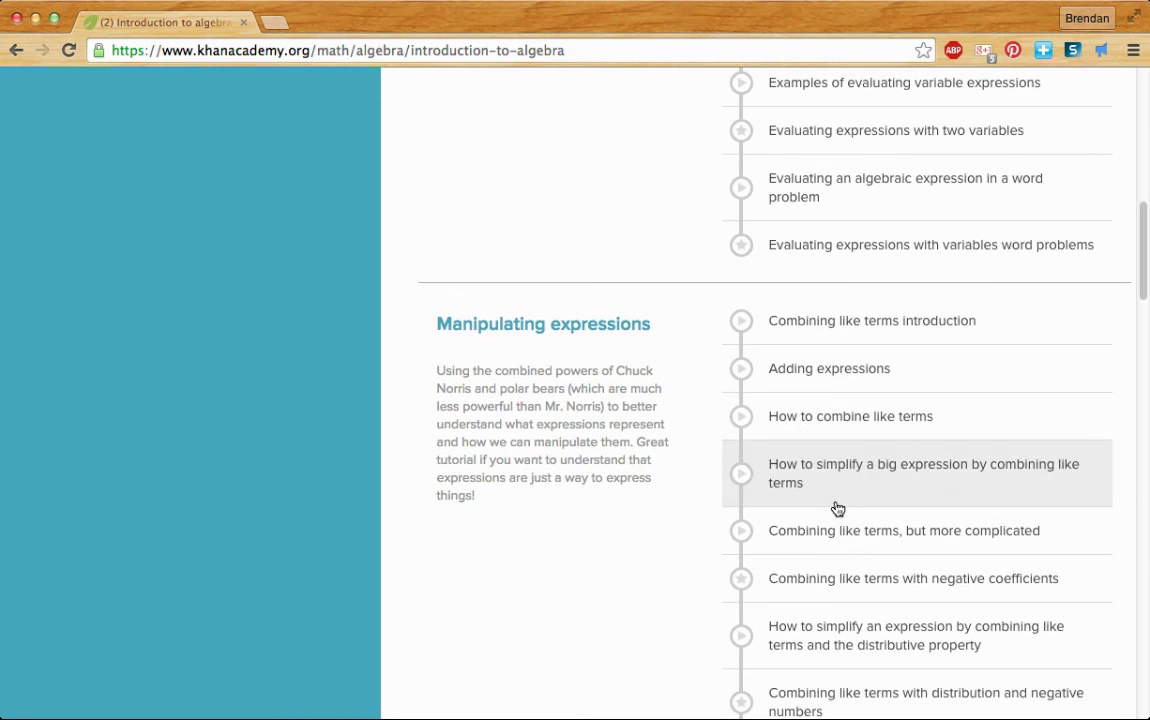
scroll(868, 499, "down", 10)
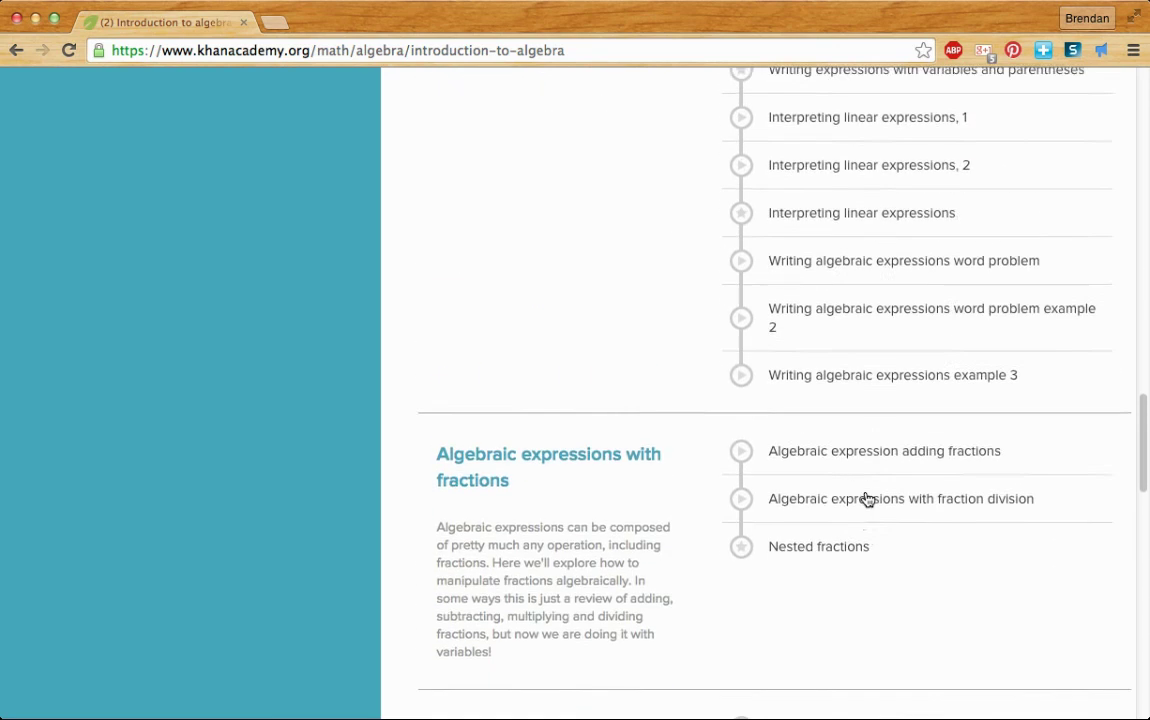
scroll(868, 499, "up", 3)
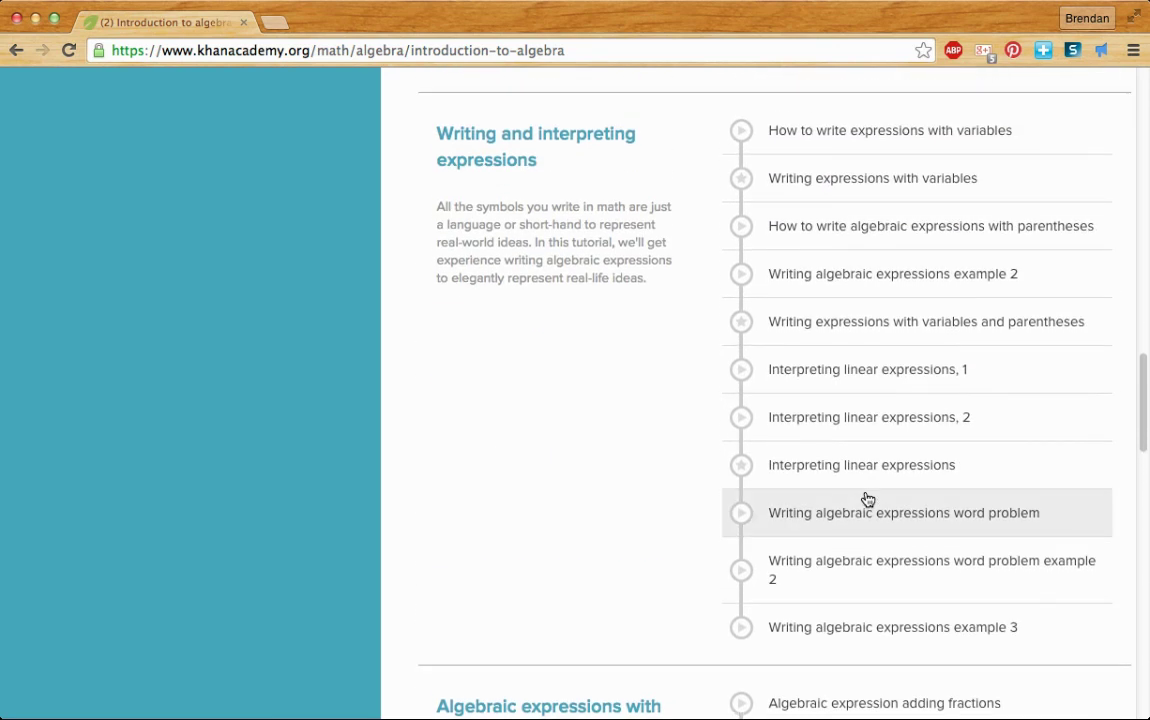
scroll(868, 499, "down", 5)
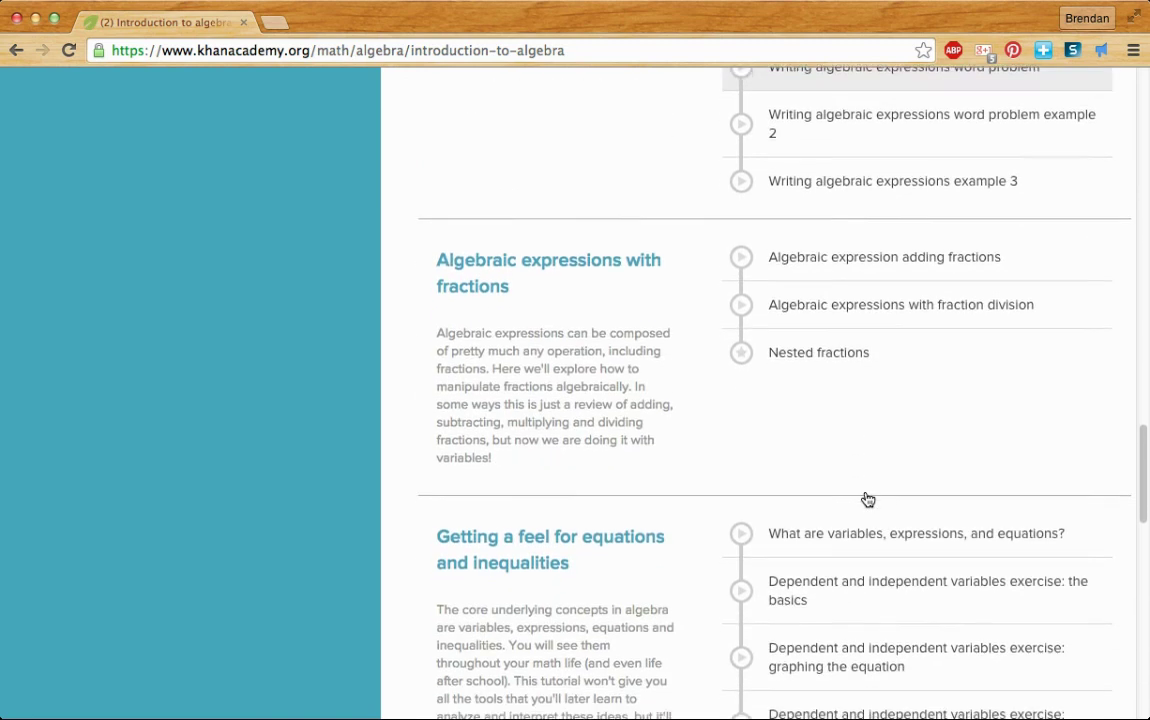
scroll(868, 499, "down", 10)
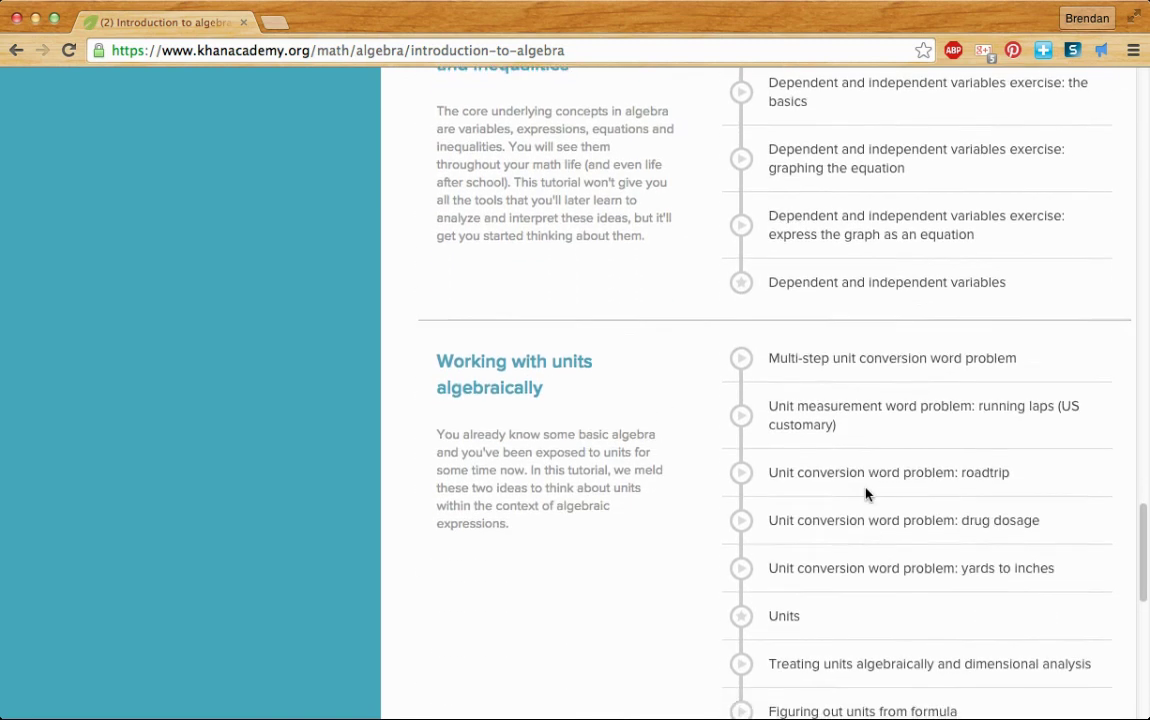
scroll(868, 492, "up", 5)
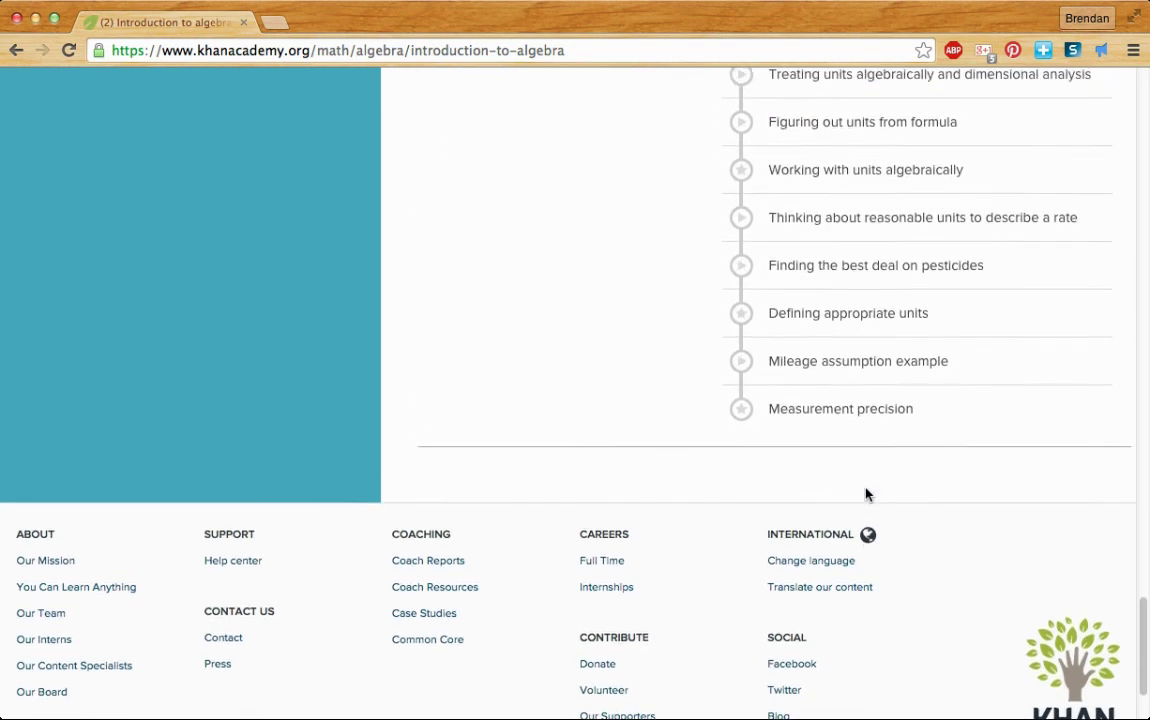
scroll(868, 494, "up", 10)
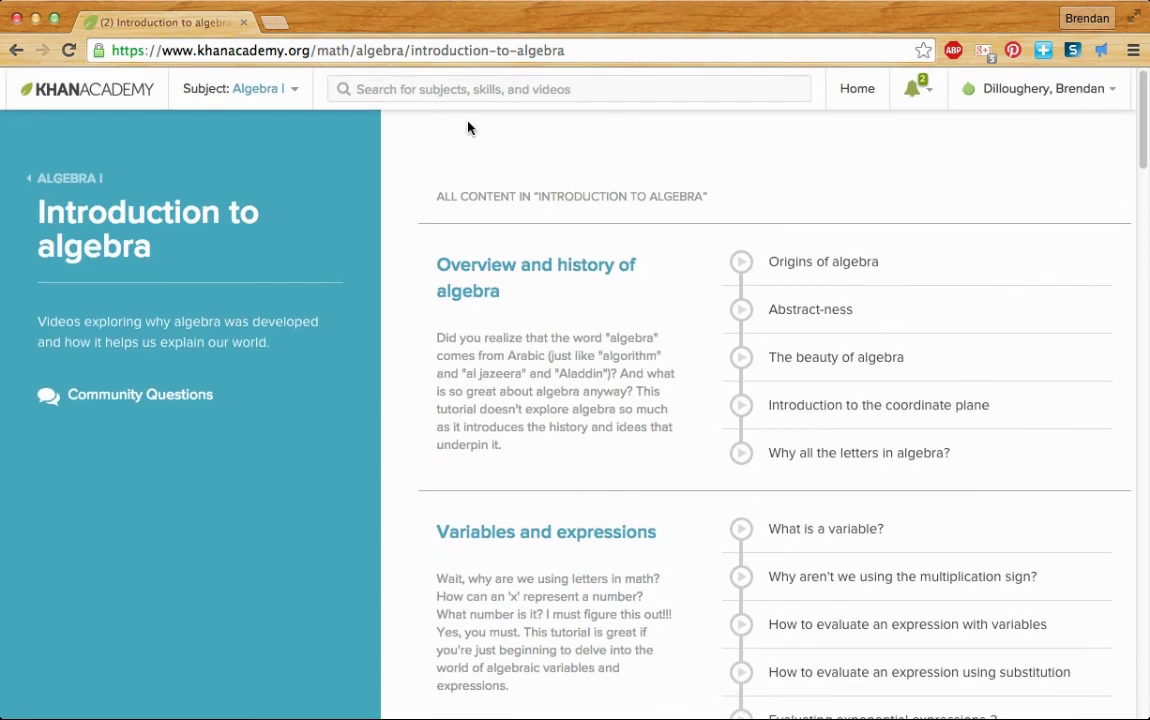
- From the Algebra I overview, browse the Linear equations tutorials starting with The why of algebra
left_click(94, 177)
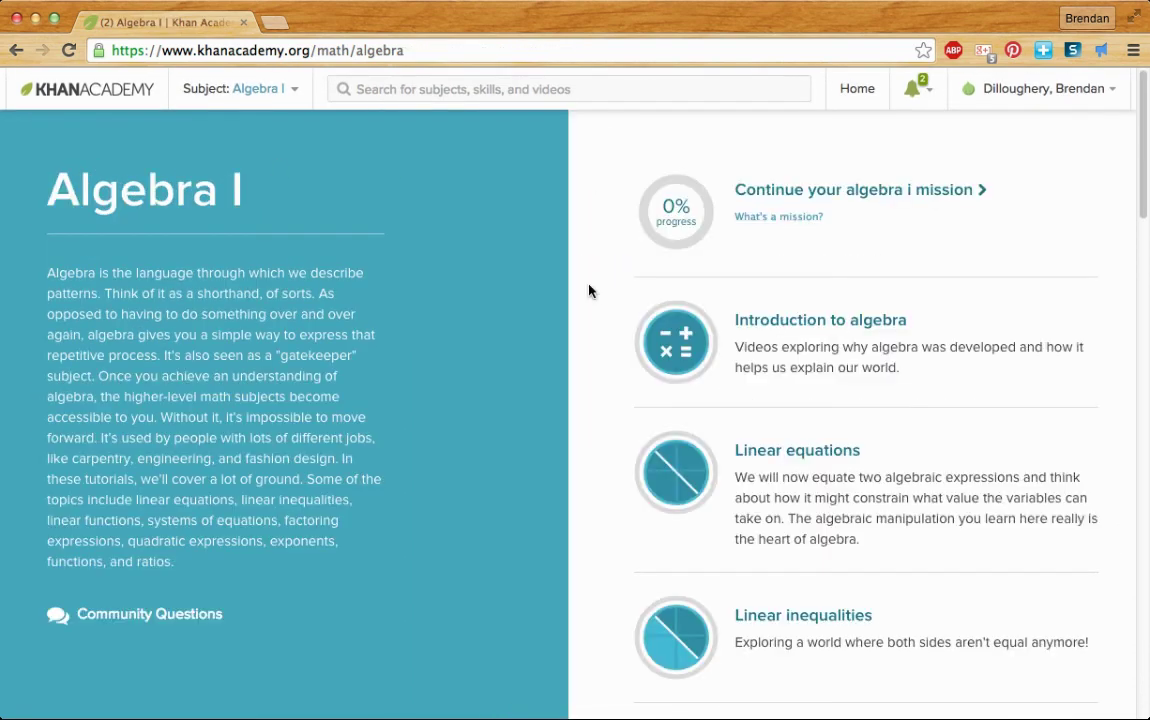
scroll(785, 334, "down", 2)
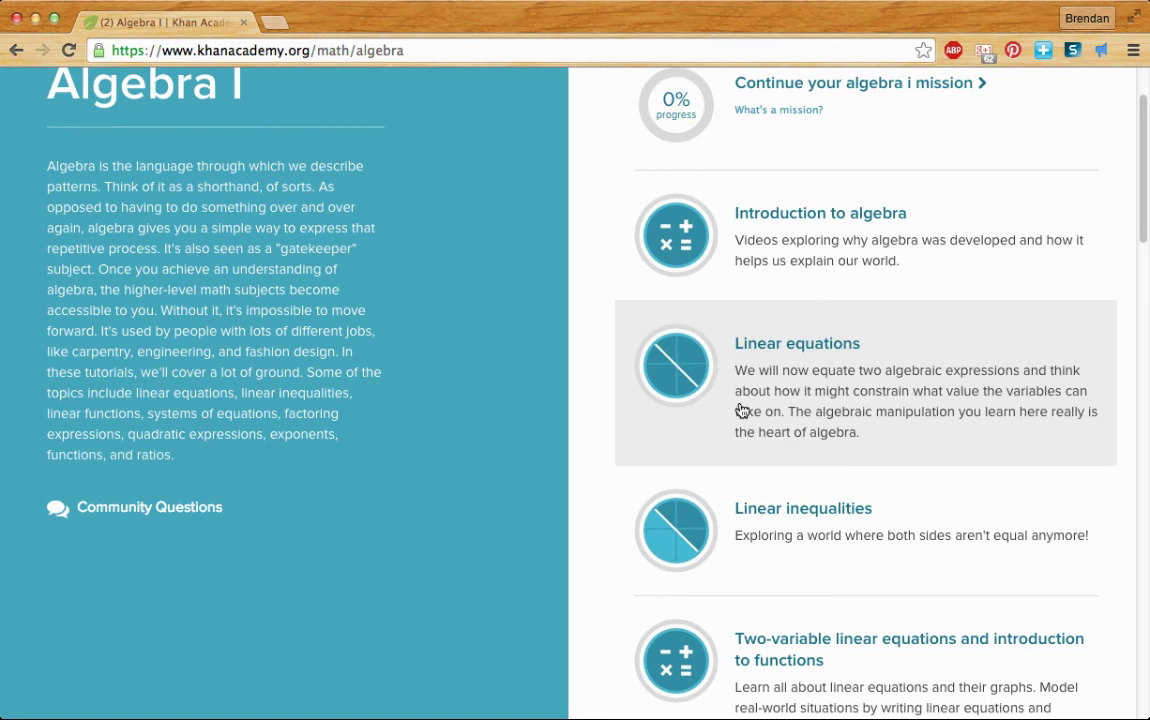
left_click(822, 384)
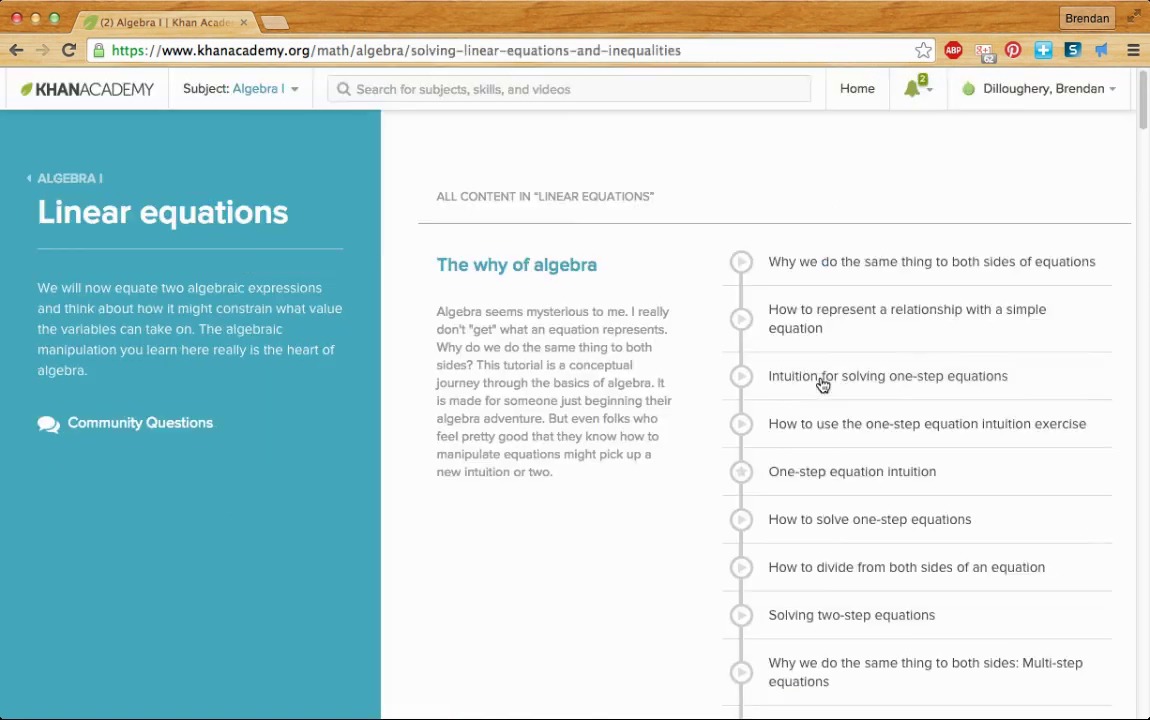
scroll(822, 385, "down", 5)
scroll(822, 384, "down", 10)
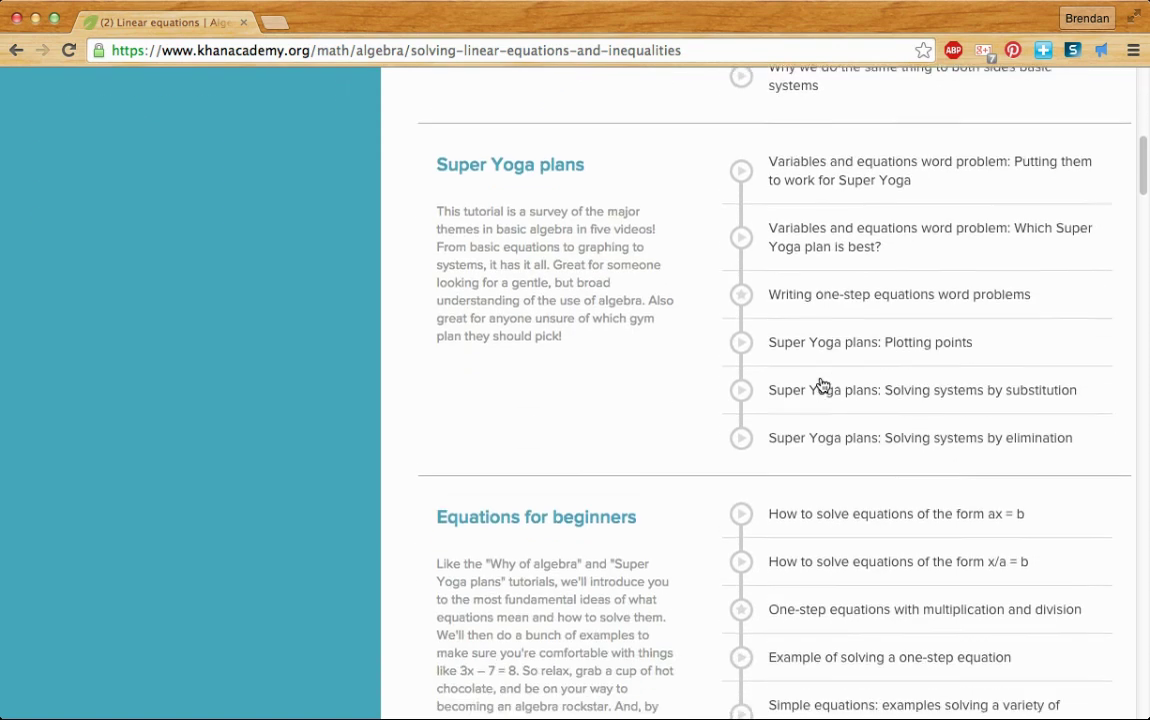
scroll(822, 385, "down", 2)
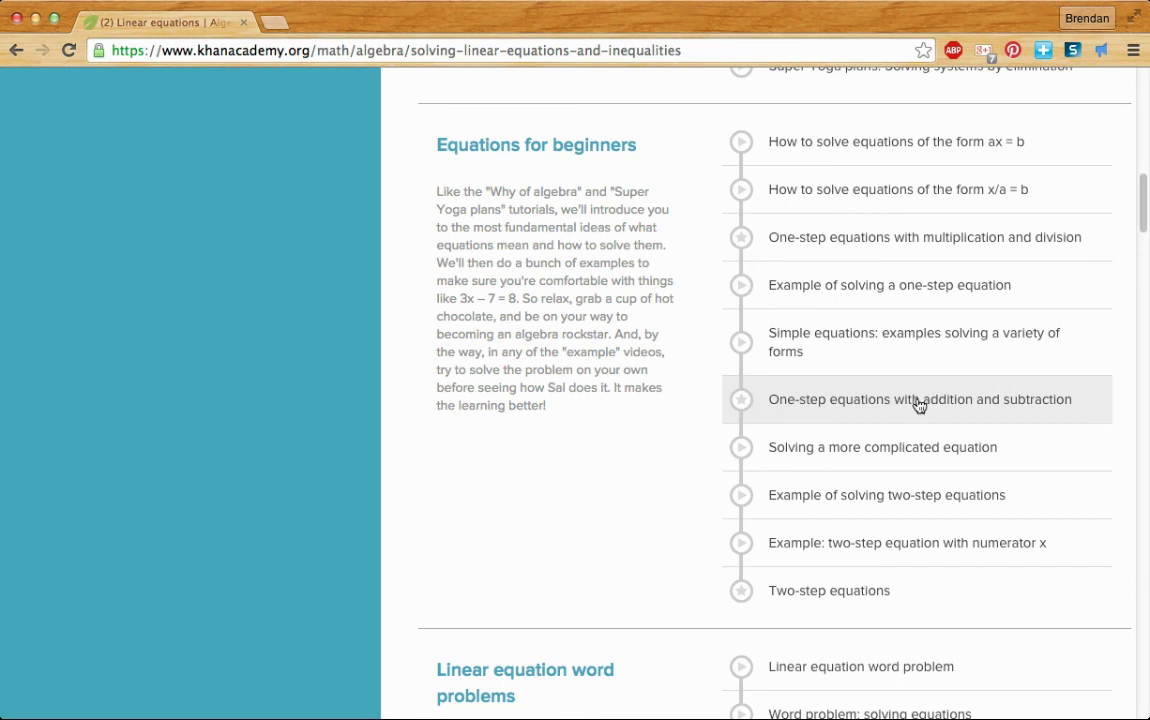
scroll(919, 405, "down", 1)
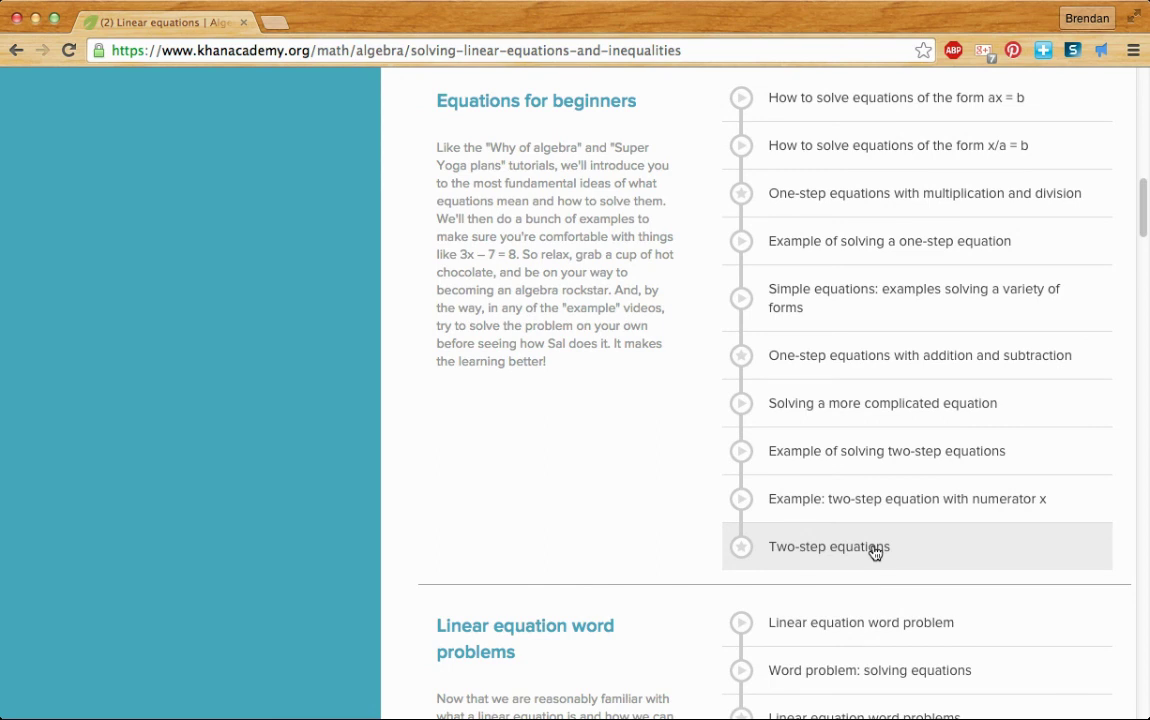
scroll(875, 552, "down", 5)
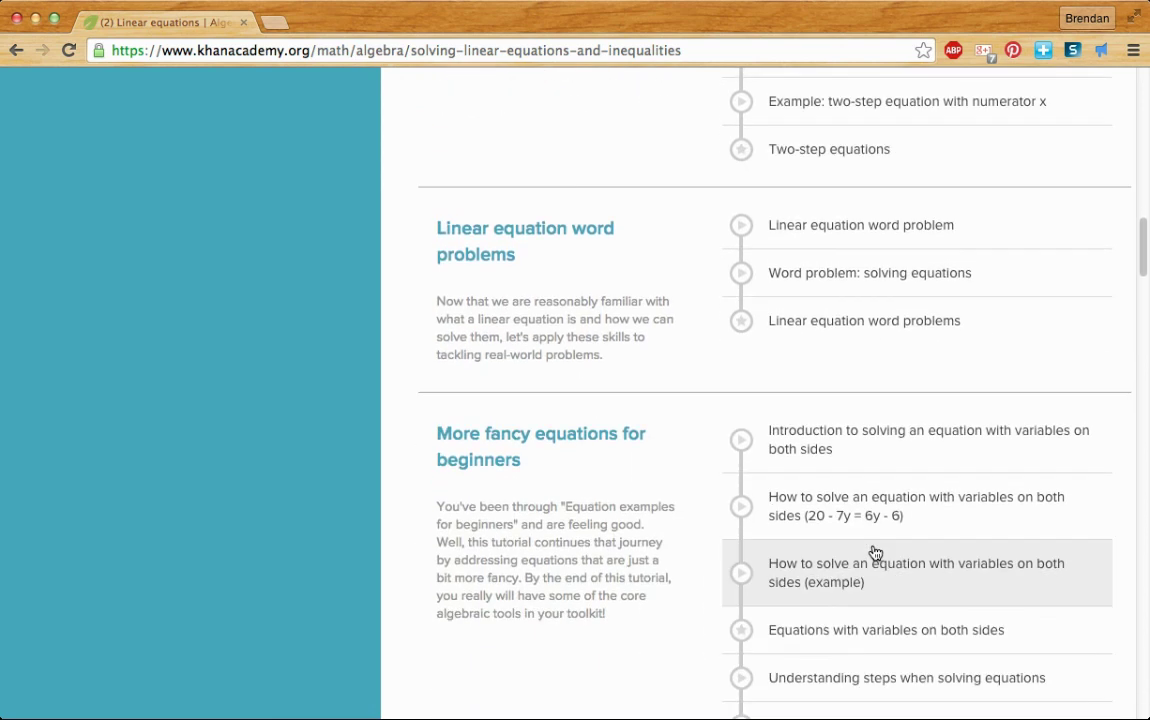
scroll(875, 552, "up", 20)
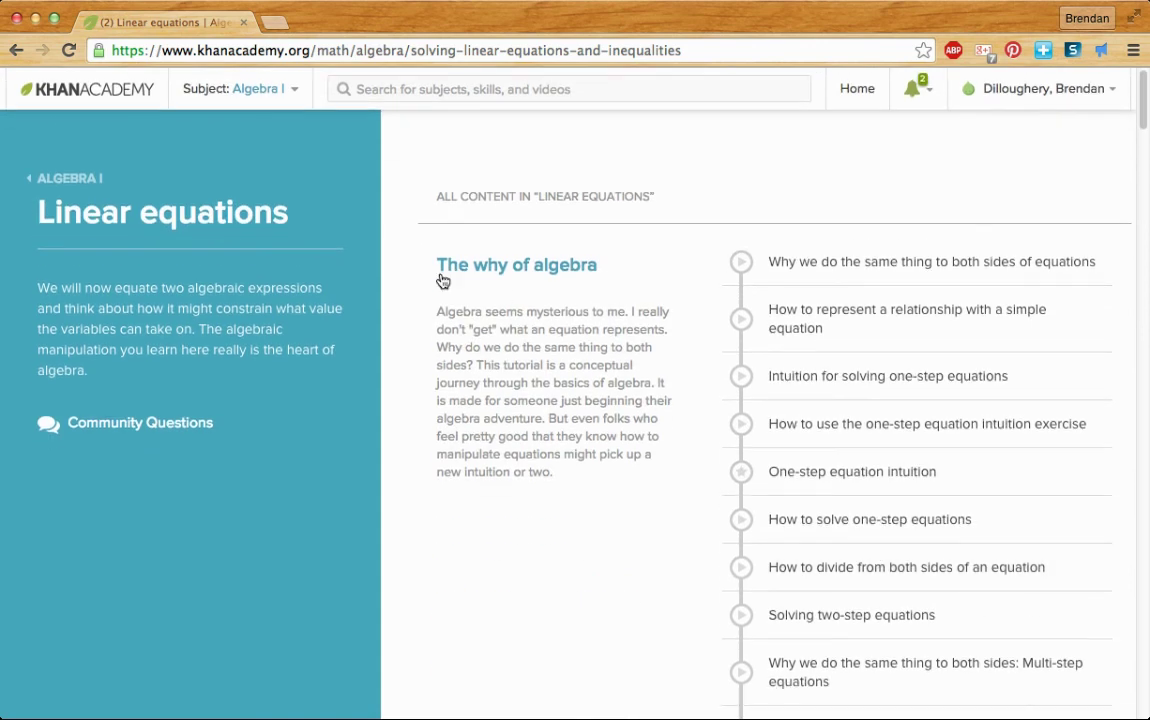
- Go via the home dashboard and Algebra I content list to continue the Algebra I mission
left_click(91, 100)
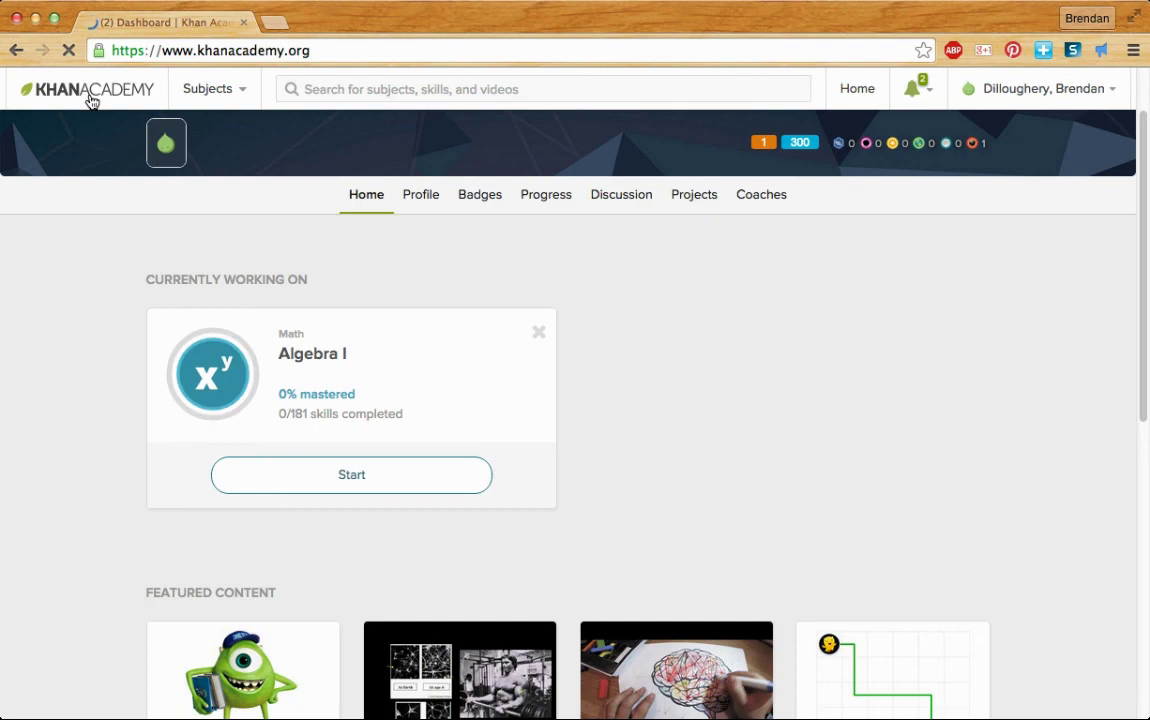
left_click(378, 475)
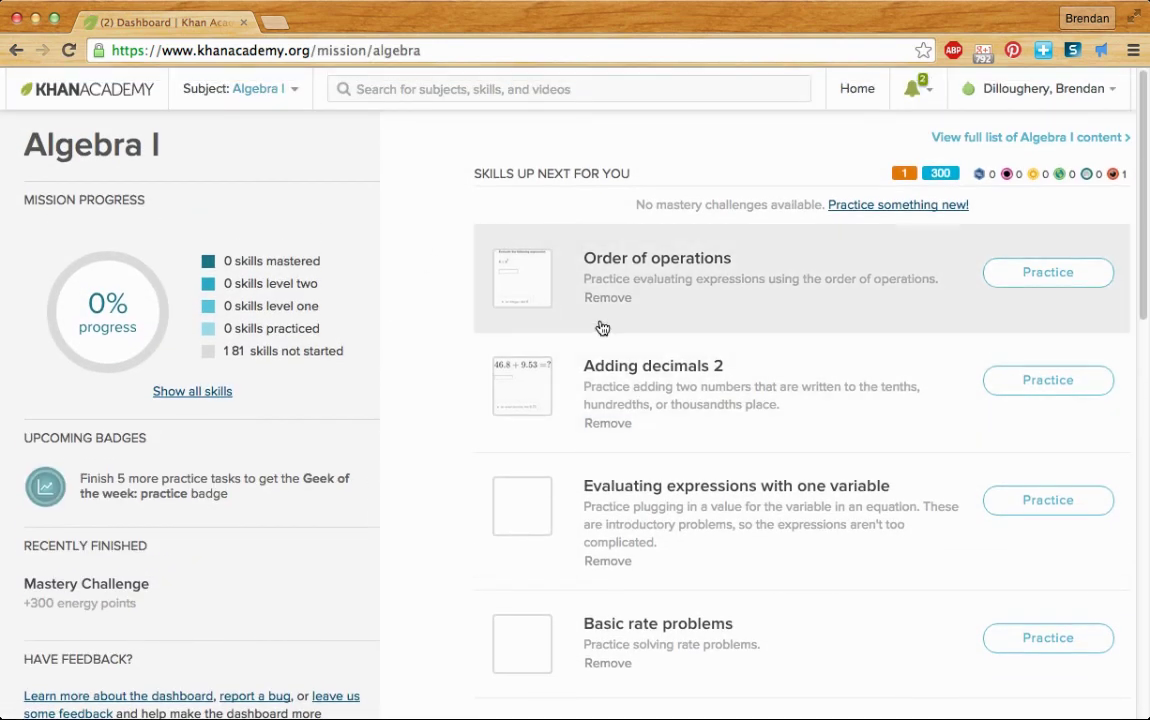
left_click(982, 142)
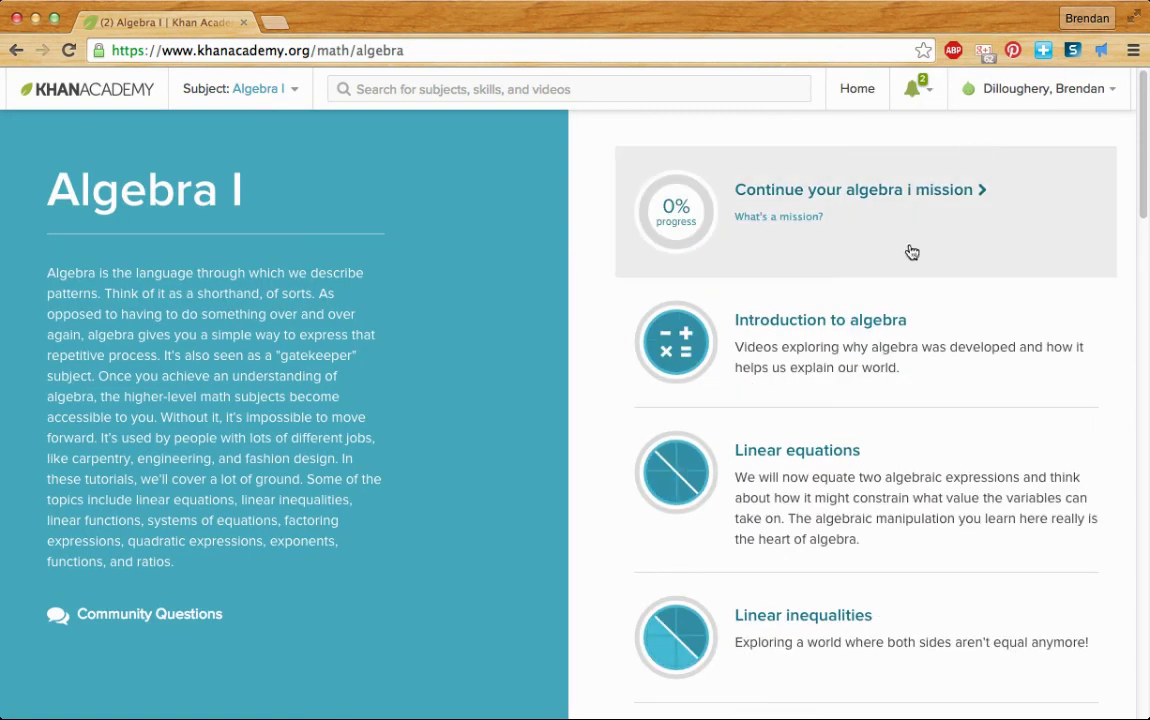
left_click(907, 196)
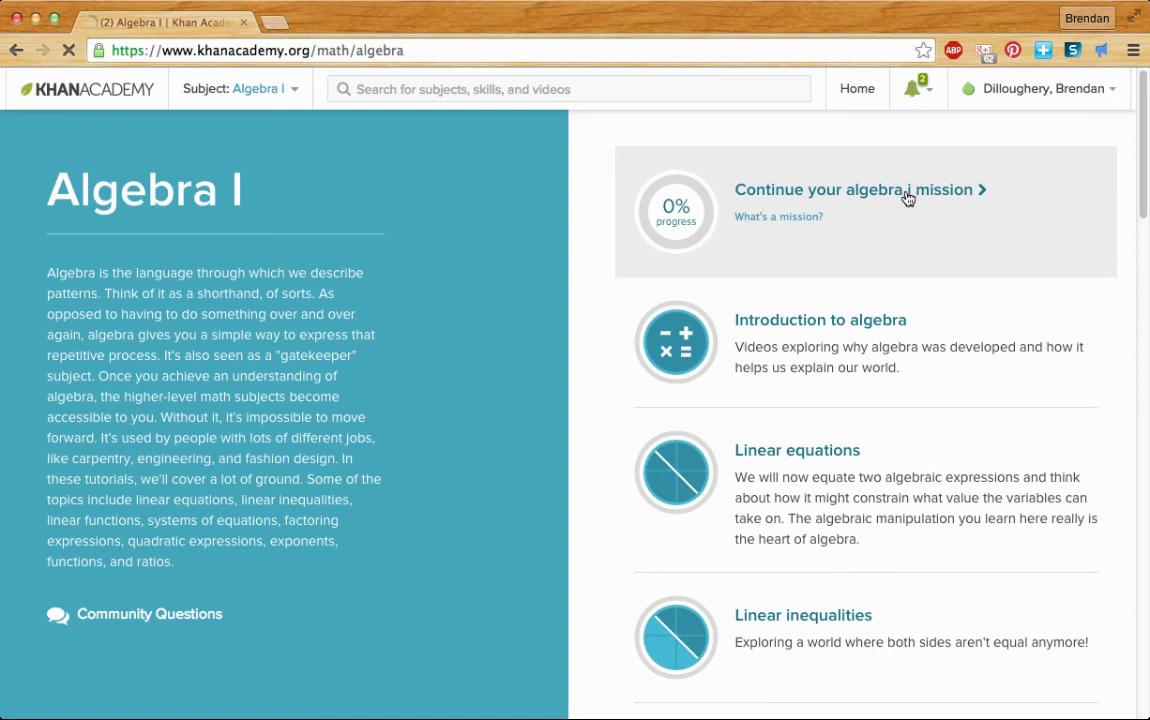